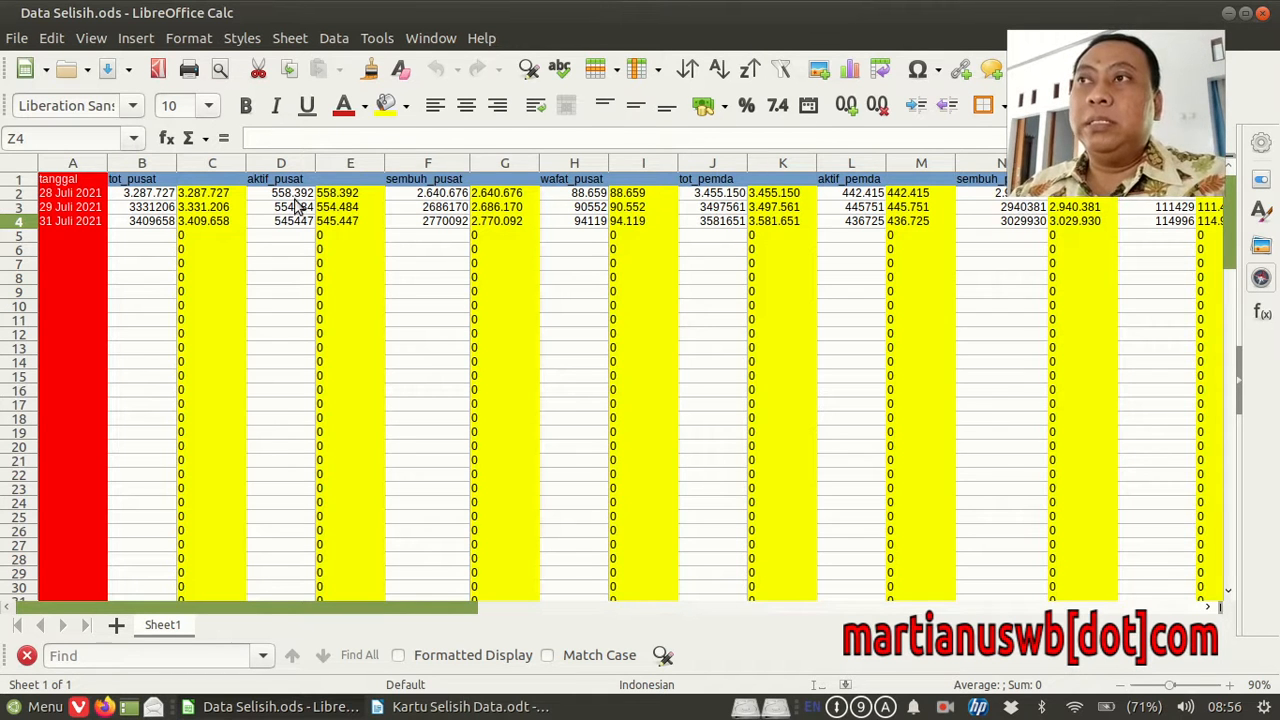
- Inspect the text-formatting formula in cell C3 of Data Selisih.ods and switch to the Kartu Selisih Data.odt document in Writer
{"action": "left_click", "coordinate": [155, 207]}
{"action": "key", "text": "Right"}
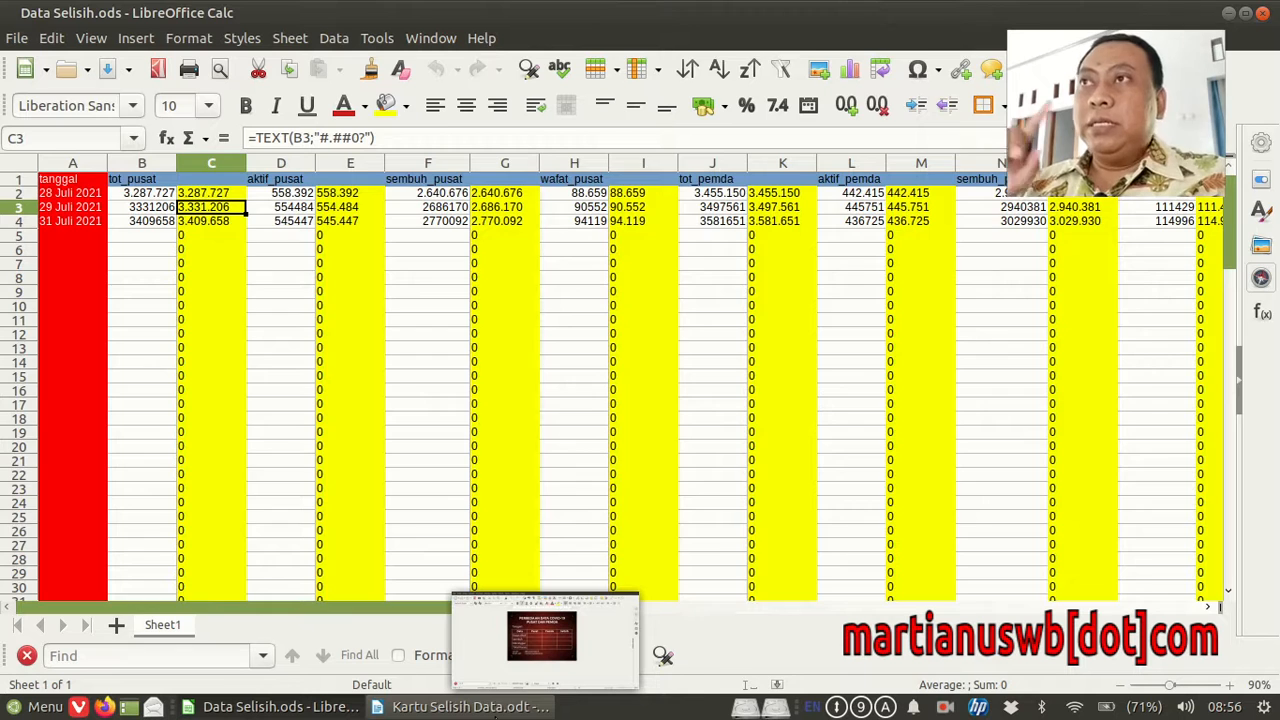
{"action": "left_click", "coordinate": [468, 706]}
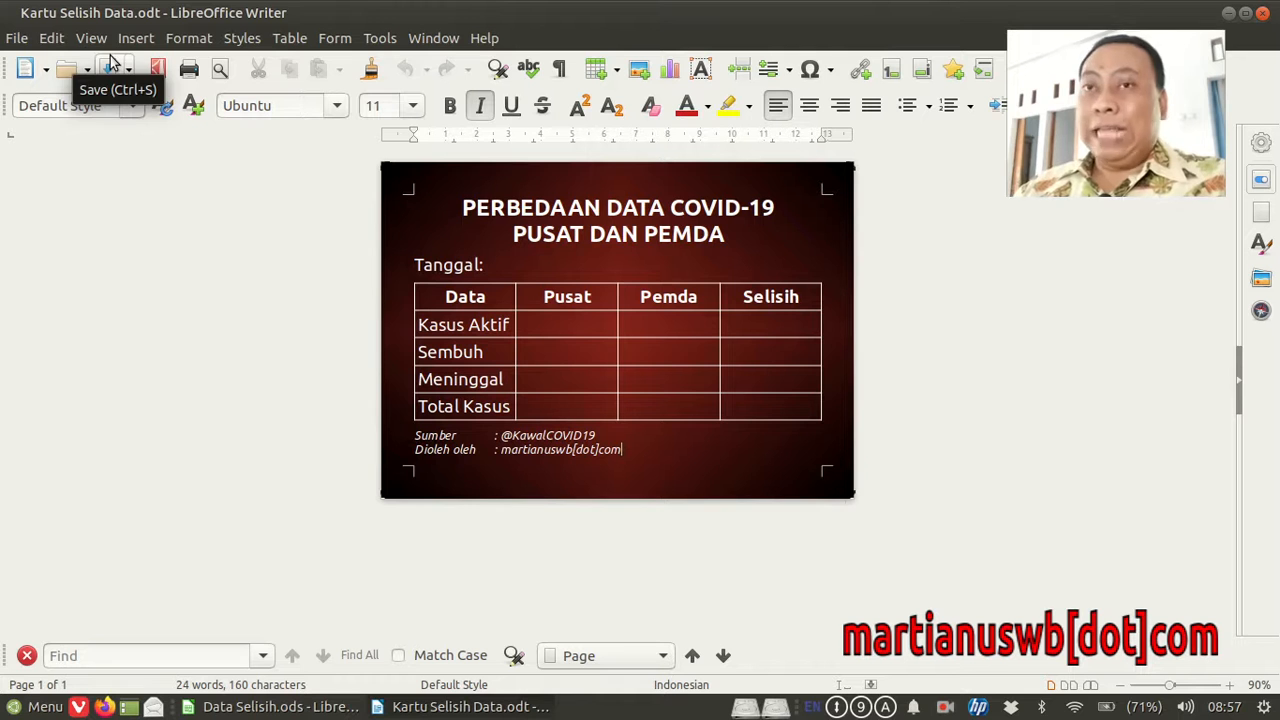
- Add Data Selisih.ods from Dropbox/Data Pribadi/Covid-19 Surakarta/Selisih Data Pusat Daerah as an available database through Exchange Database
{"action": "left_click", "coordinate": [52, 38]}
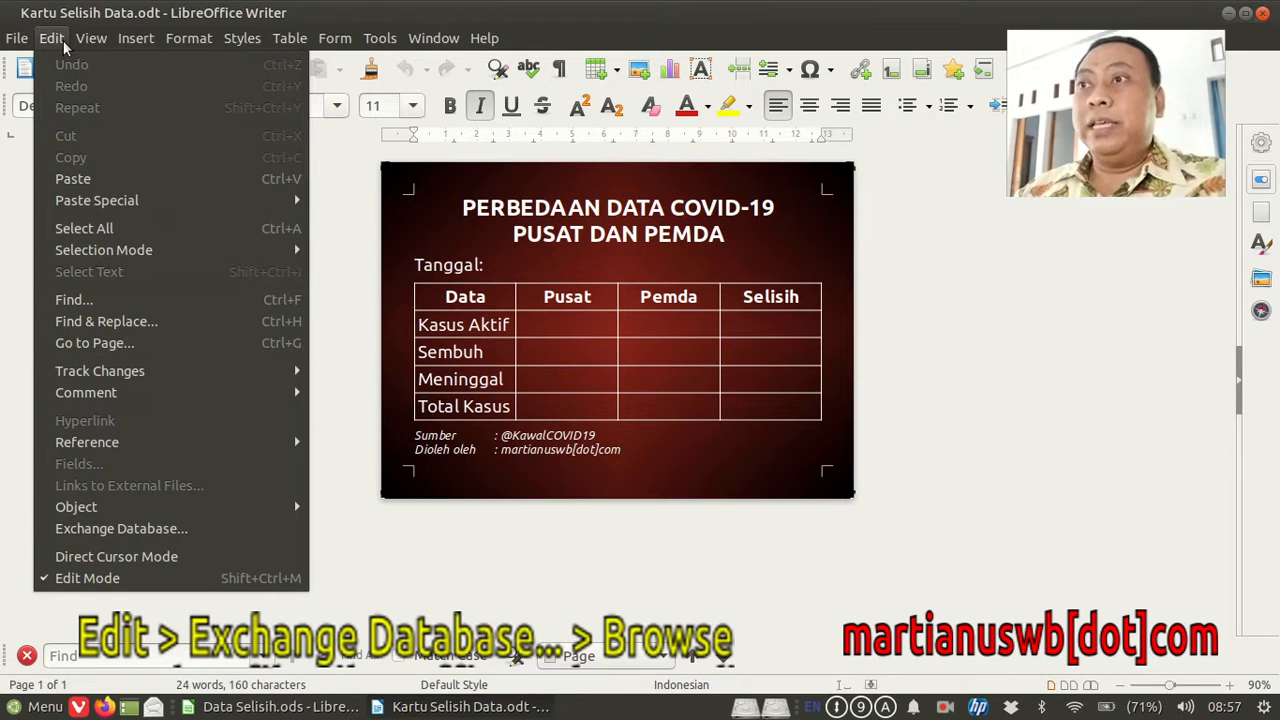
{"action": "left_click", "coordinate": [116, 529]}
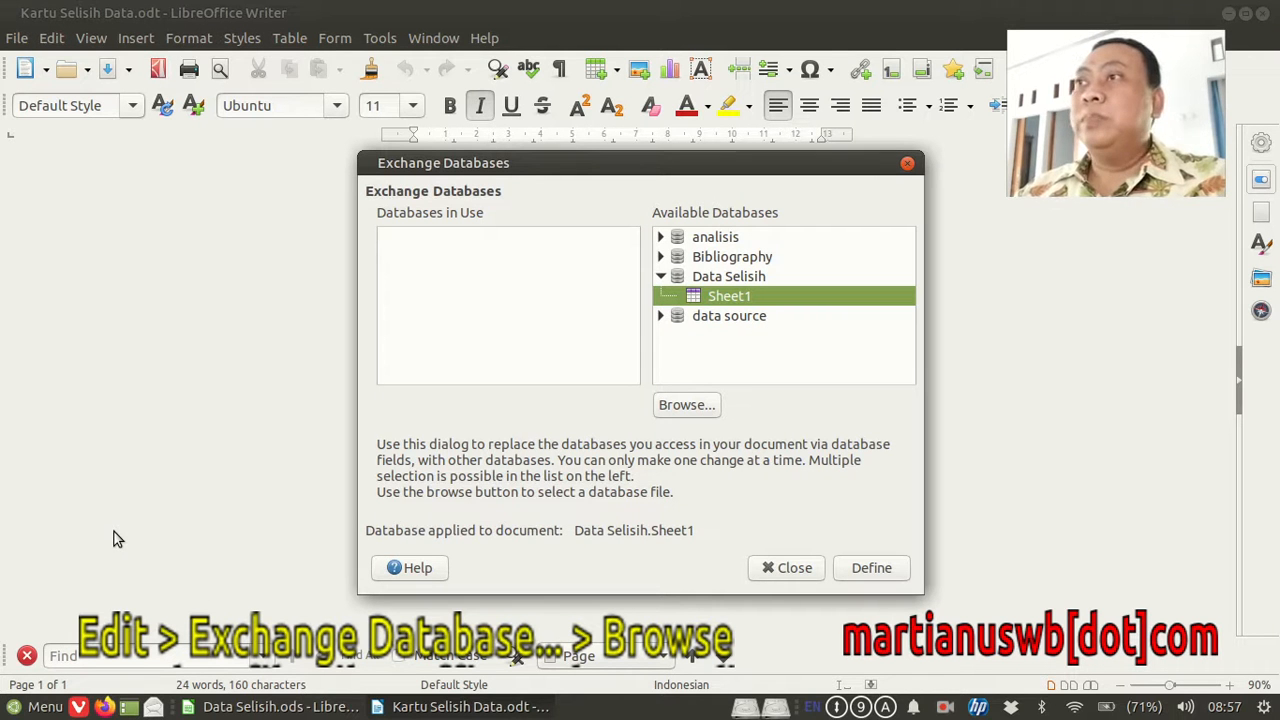
{"action": "left_click", "coordinate": [670, 414]}
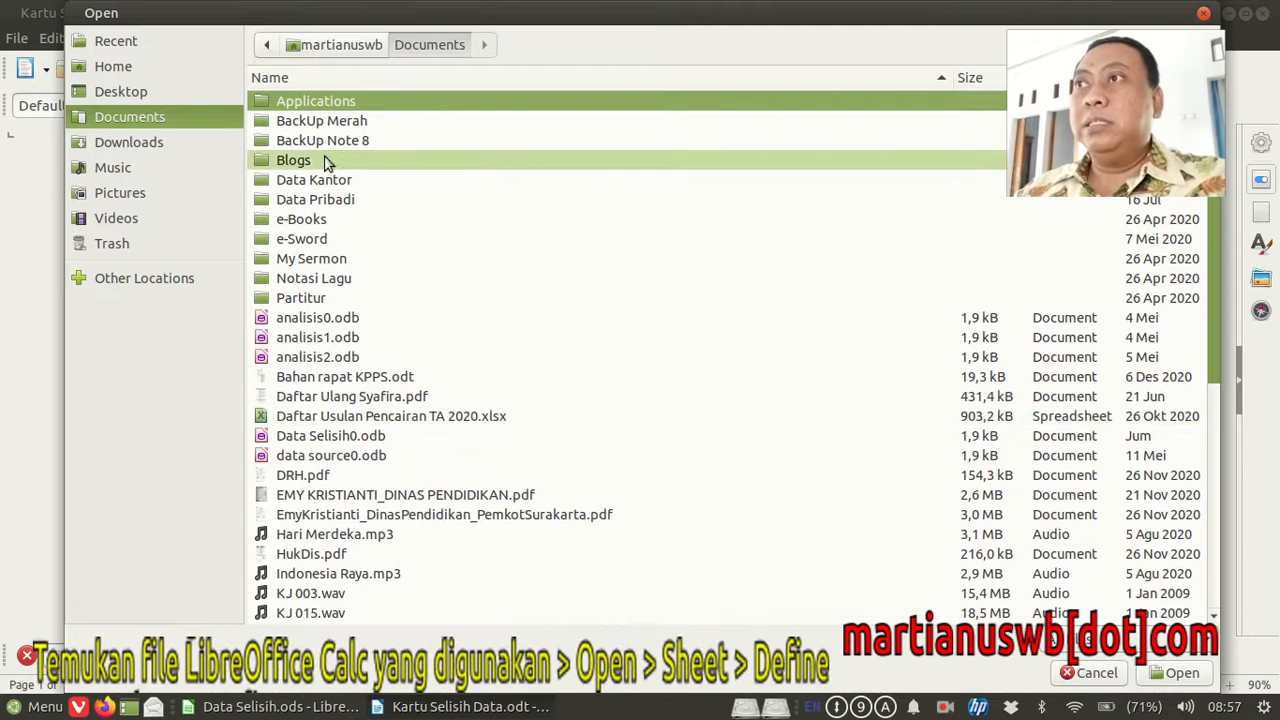
{"action": "left_click", "coordinate": [143, 70]}
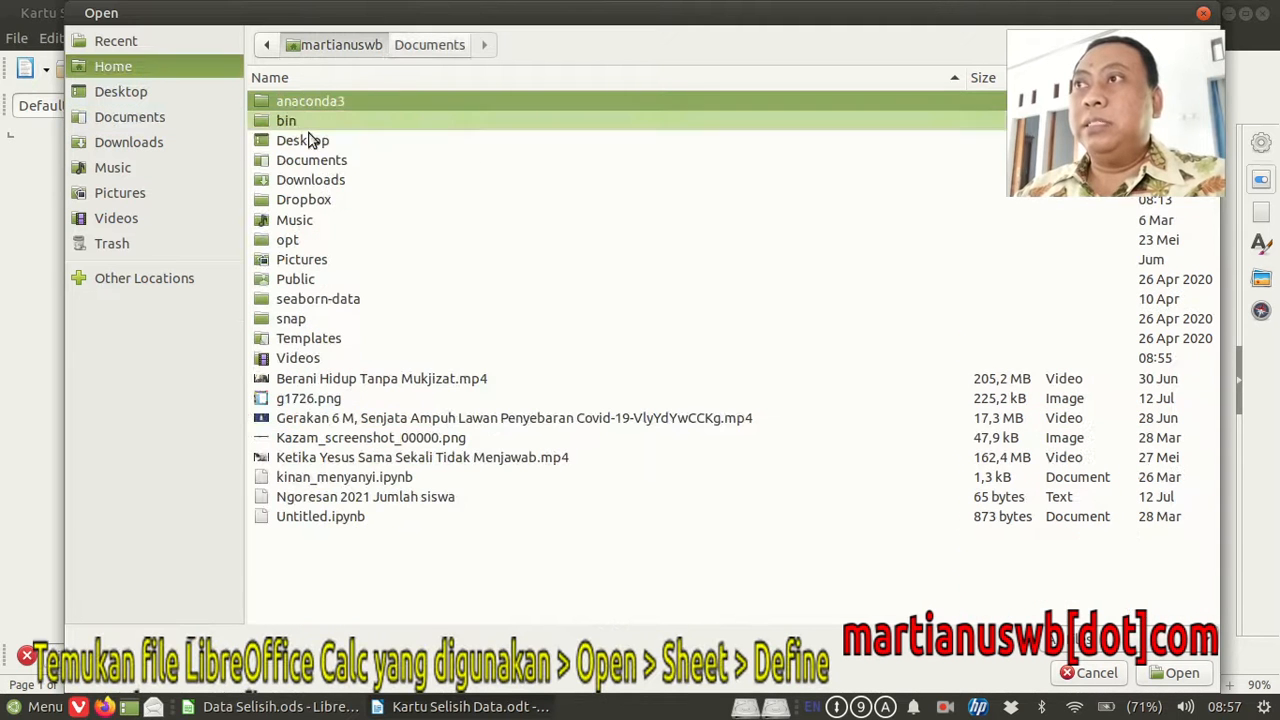
{"action": "double_click", "coordinate": [349, 198]}
{"action": "double_click", "coordinate": [356, 158]}
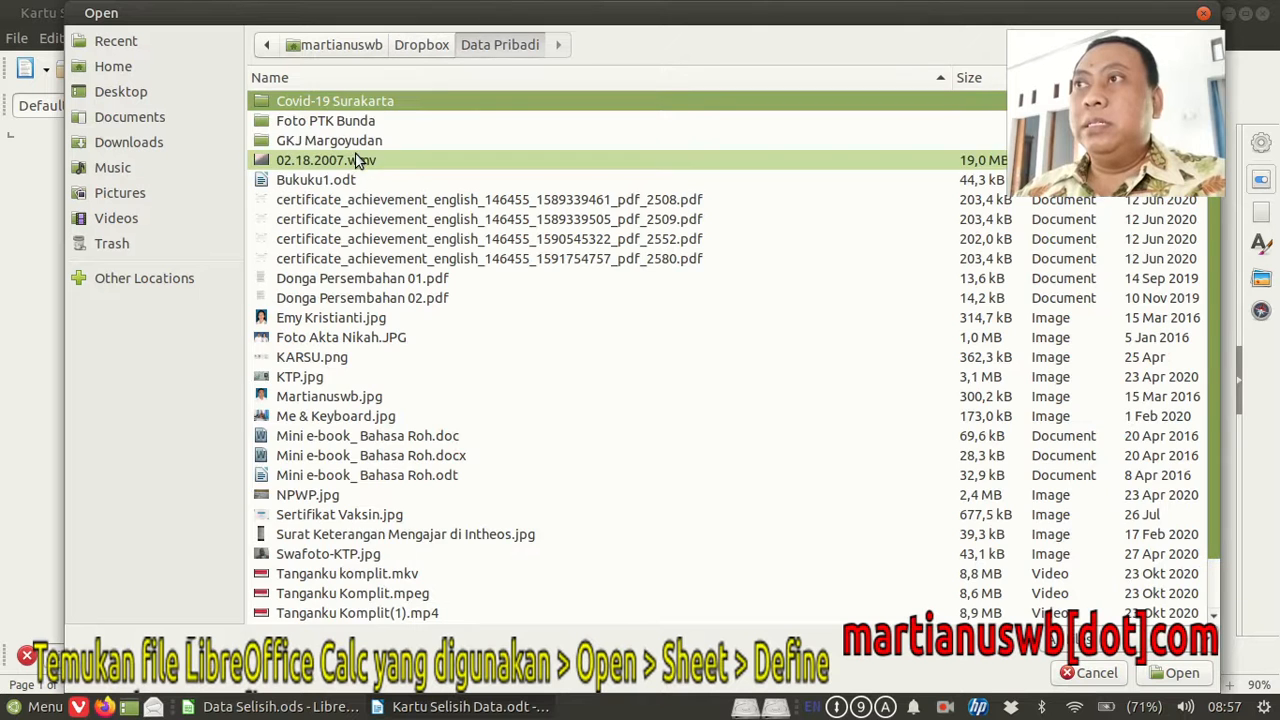
{"action": "double_click", "coordinate": [352, 102]}
{"action": "double_click", "coordinate": [414, 187]}
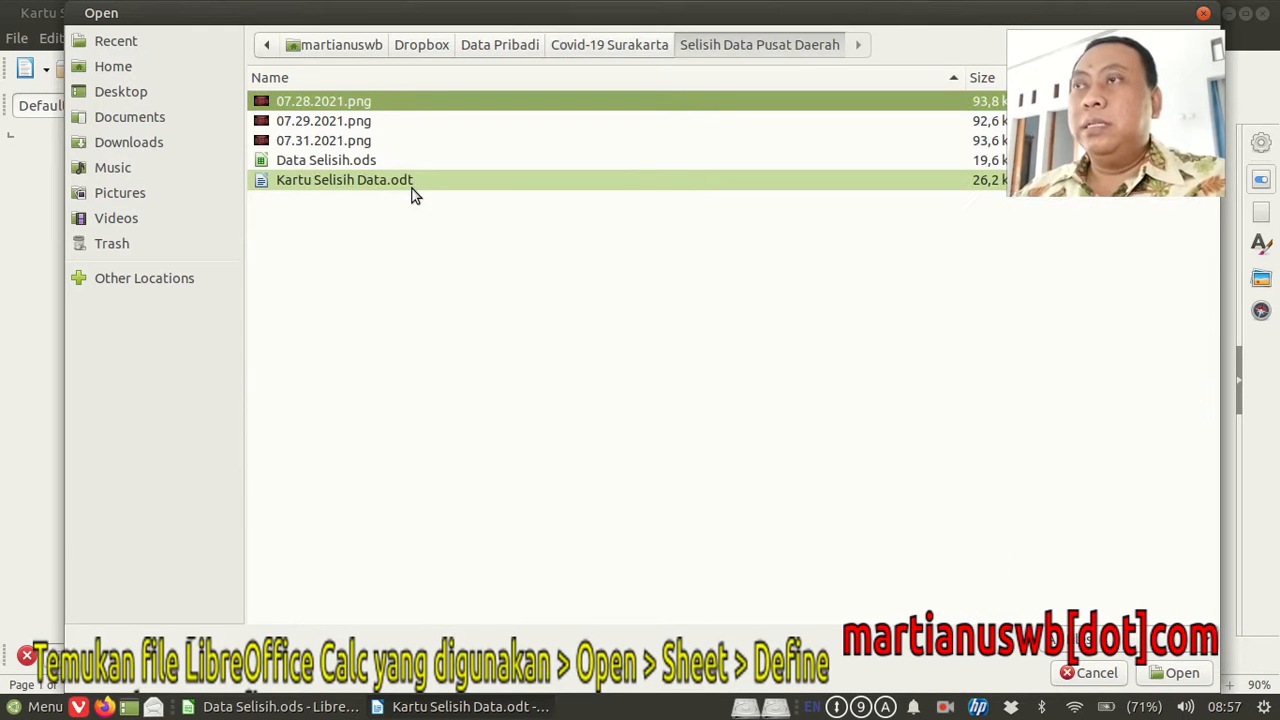
{"action": "left_click", "coordinate": [338, 164]}
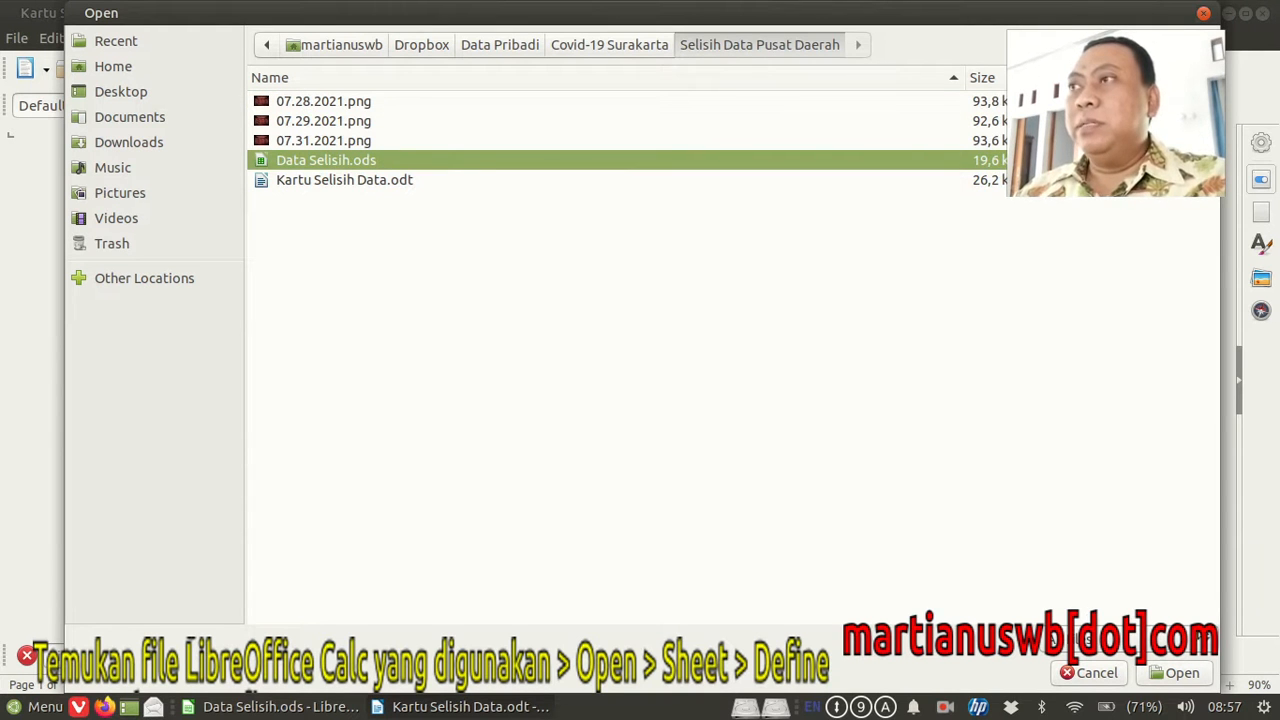
{"action": "left_click", "coordinate": [1182, 674]}
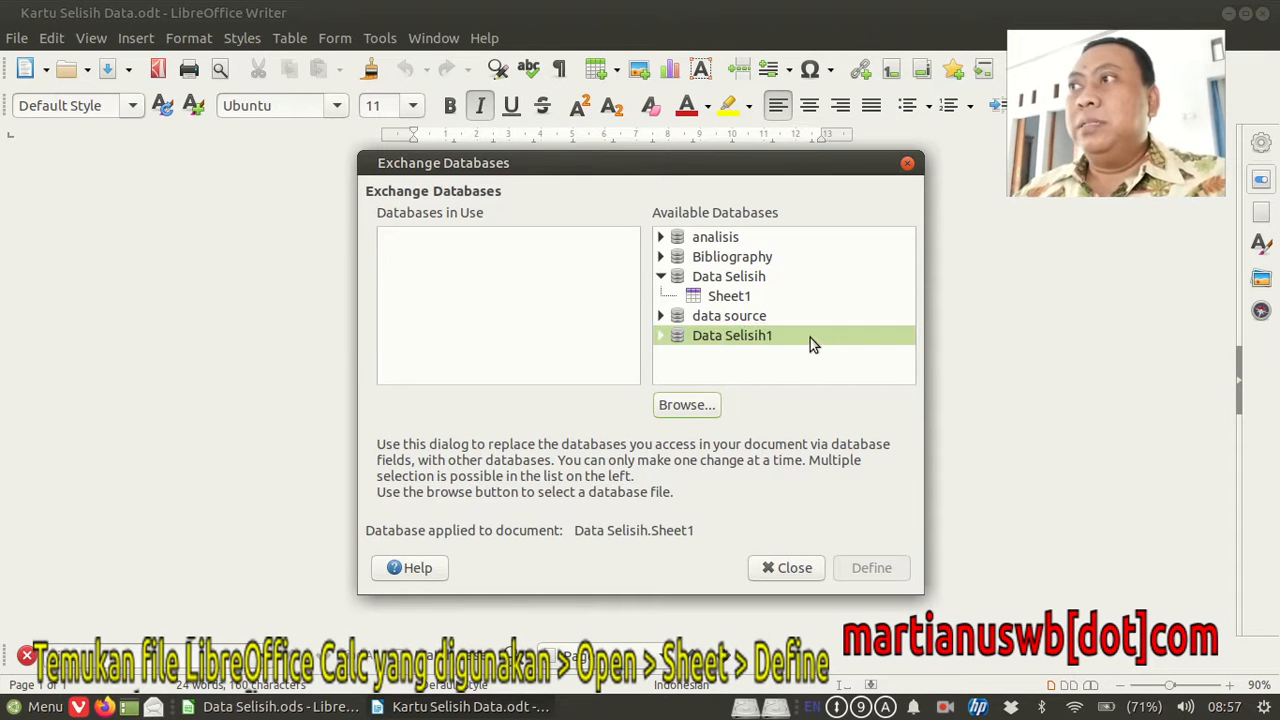
- Define Sheet1 of the Data Selisih database as the document's database
{"action": "left_click", "coordinate": [735, 300]}
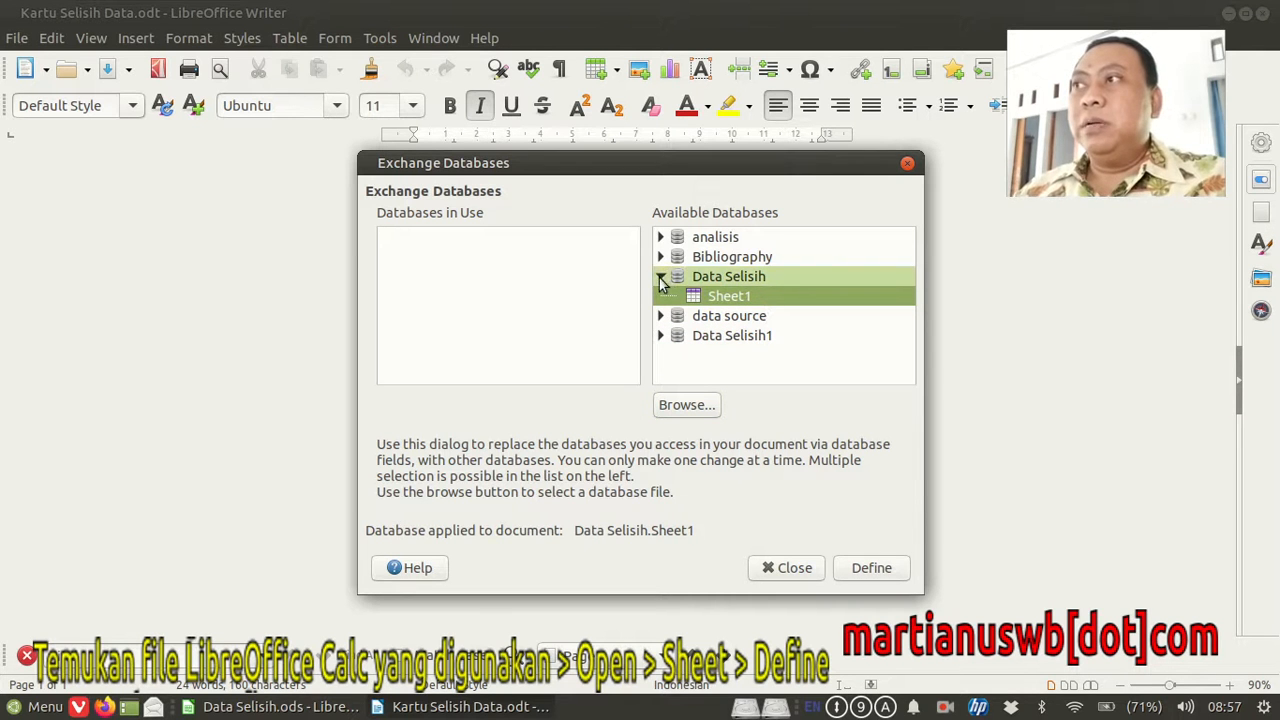
{"action": "left_click", "coordinate": [666, 282]}
{"action": "left_click", "coordinate": [716, 297]}
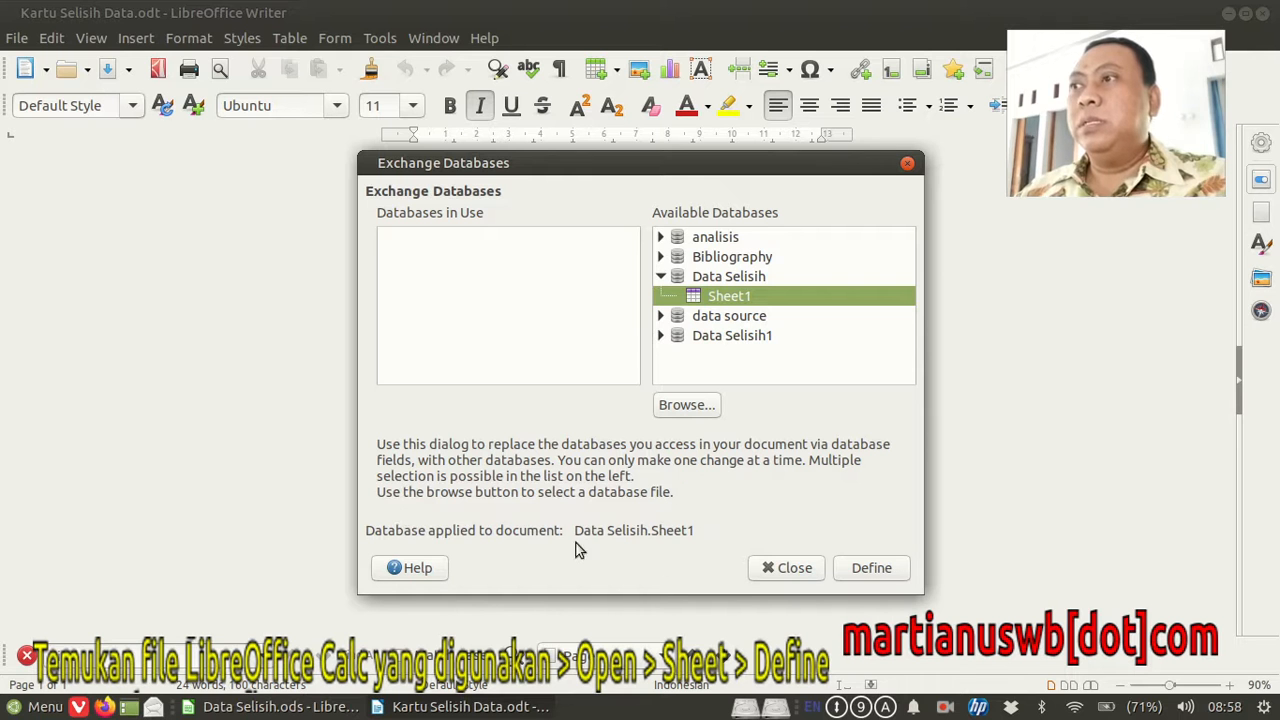
{"action": "left_click", "coordinate": [880, 569]}
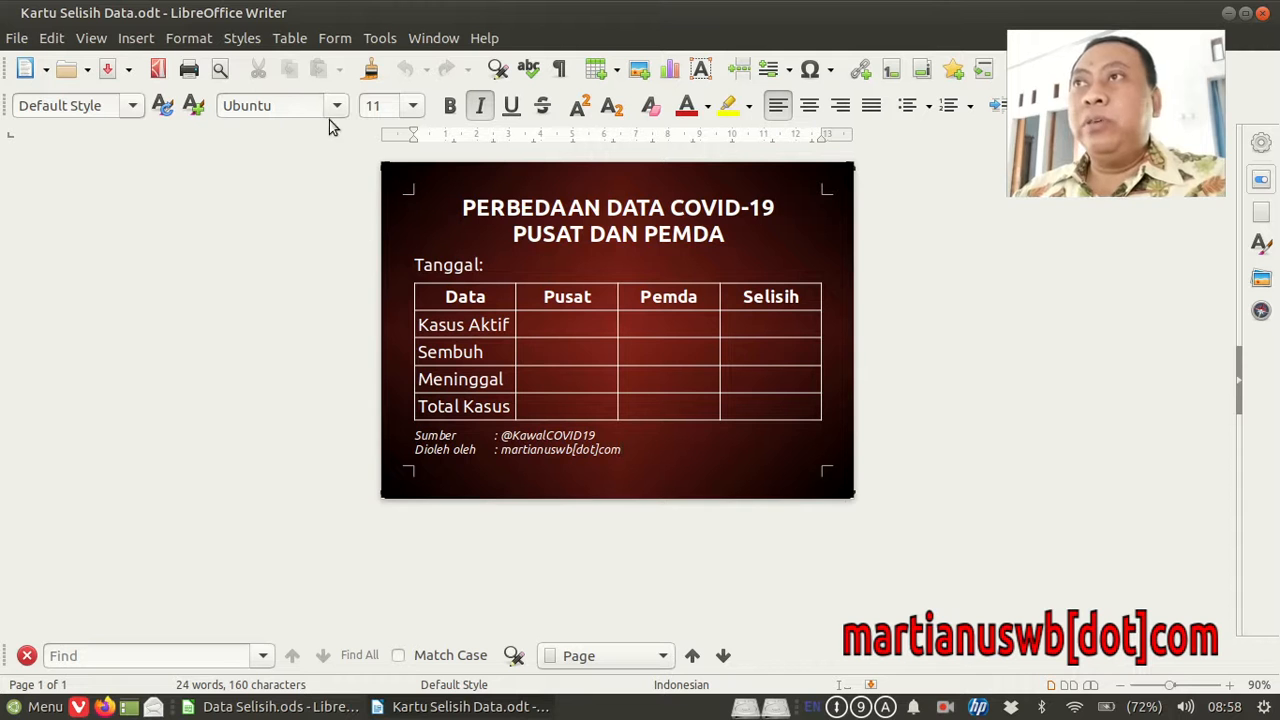
- Show the data sources and insert the tanggal field after the "Tanggal:" label on the card
{"action": "left_click", "coordinate": [91, 38]}
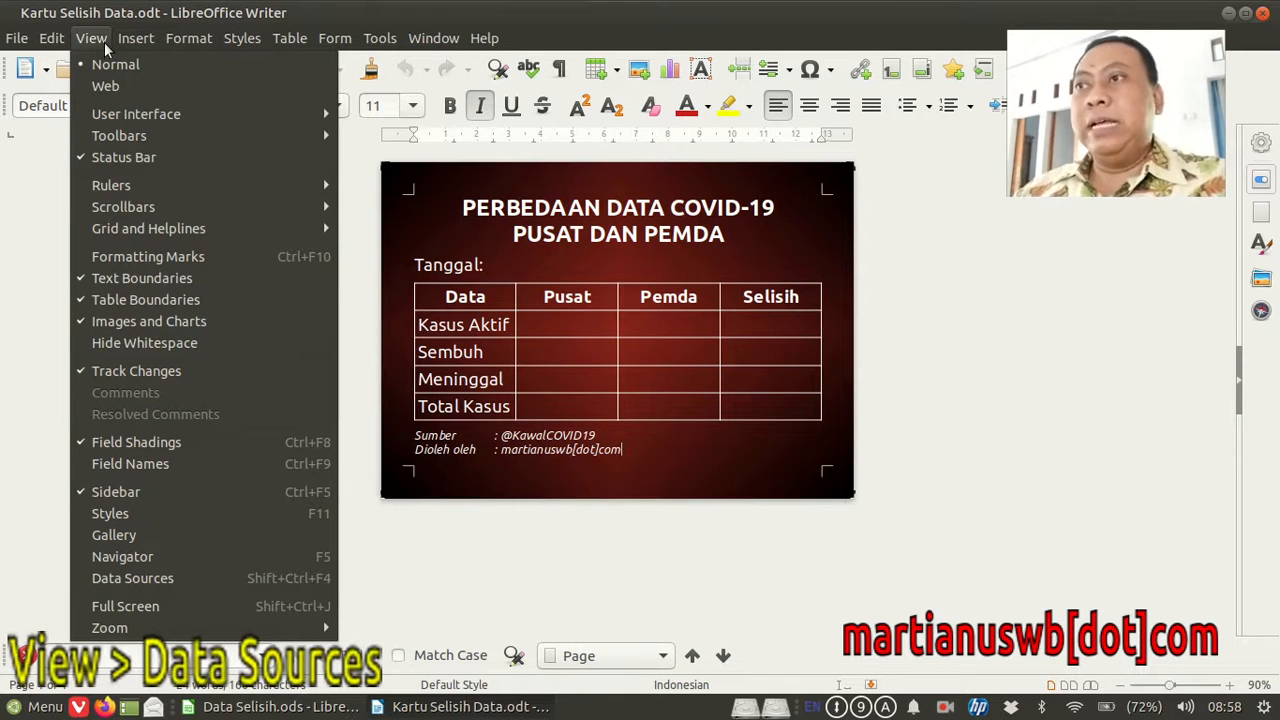
{"action": "left_click", "coordinate": [136, 577]}
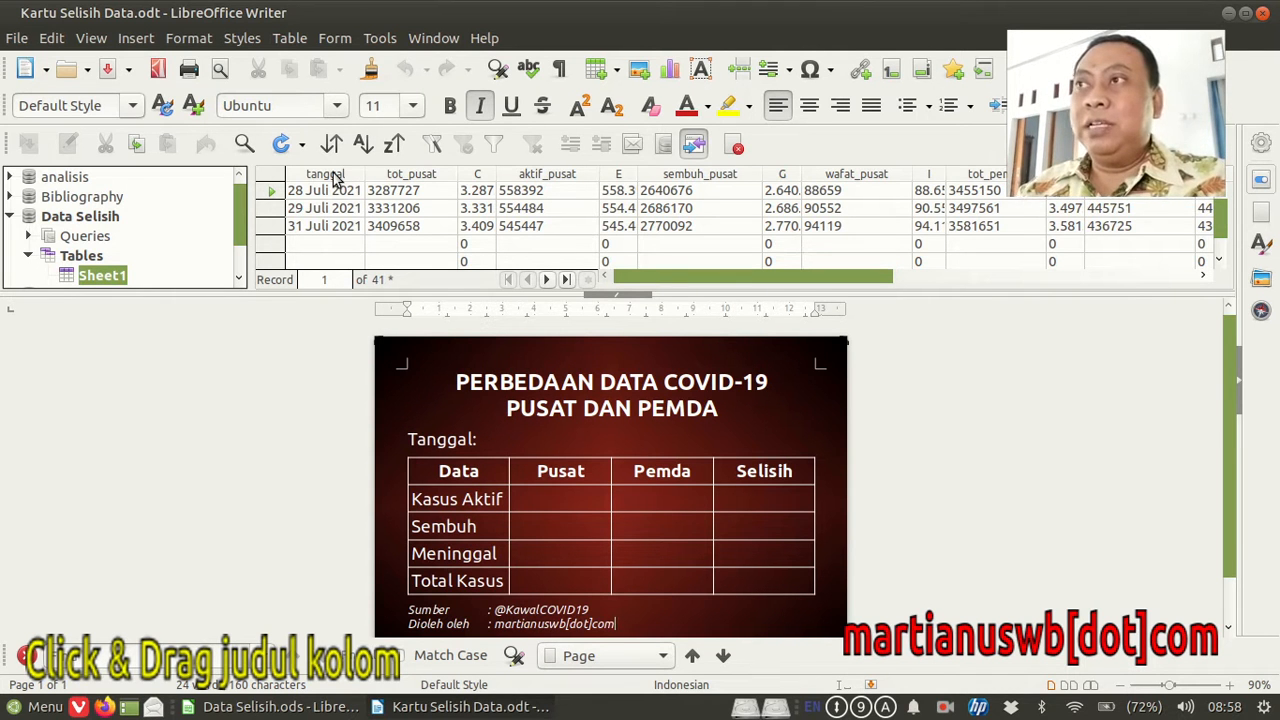
{"action": "left_click_drag", "start_coordinate": [335, 177], "coordinate": [504, 442]}
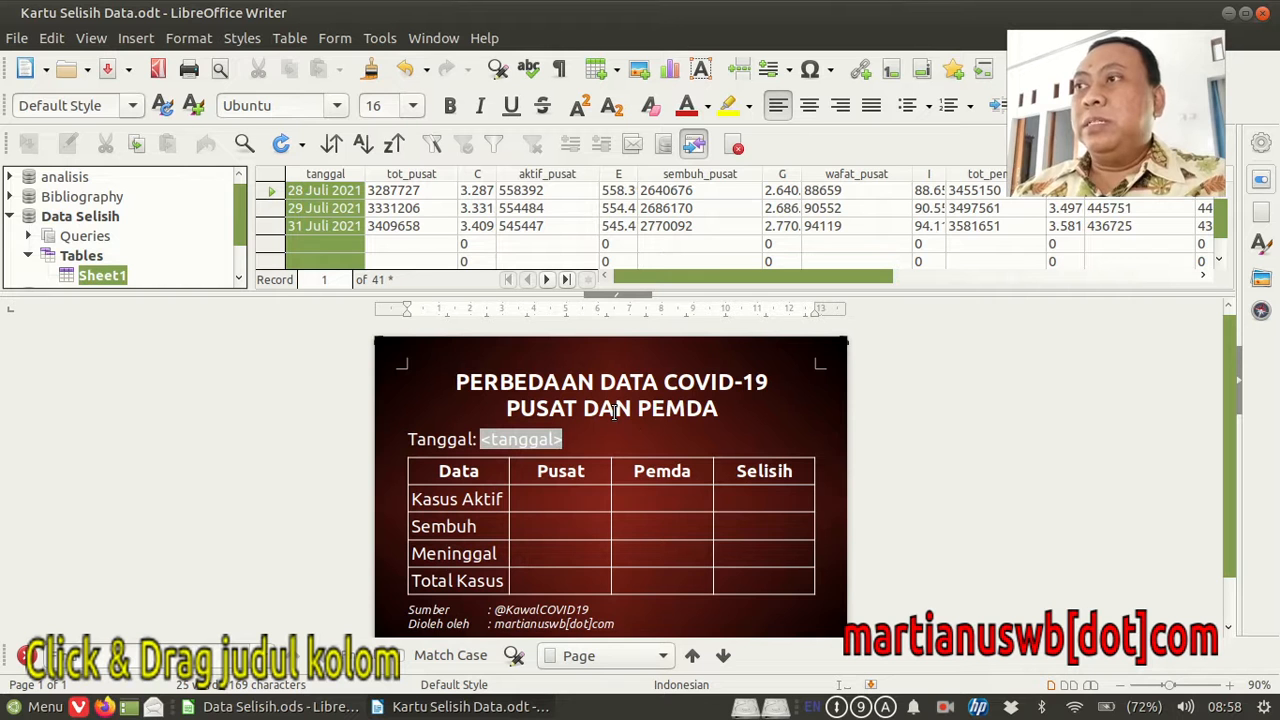
- Insert field C into the Total Kasus cell and field E into the Kasus Aktif cell of the Pusat column
{"action": "left_click", "coordinate": [568, 500]}
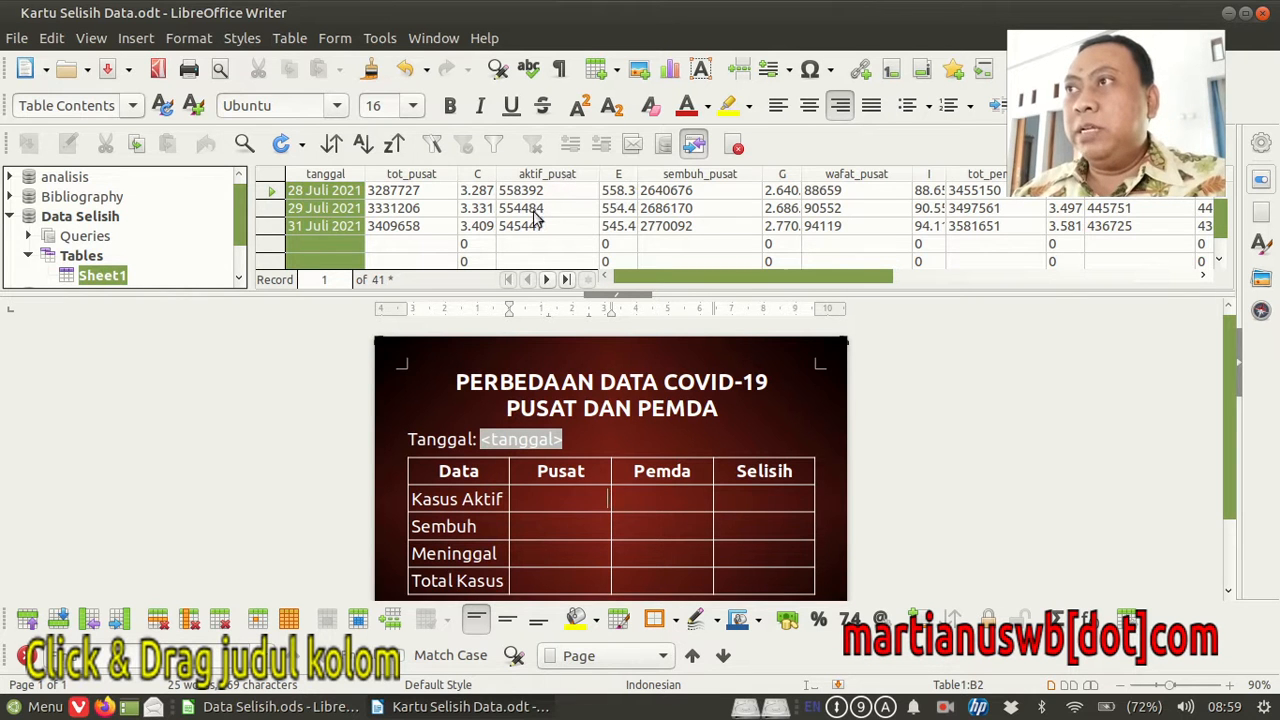
{"action": "left_click", "coordinate": [477, 176]}
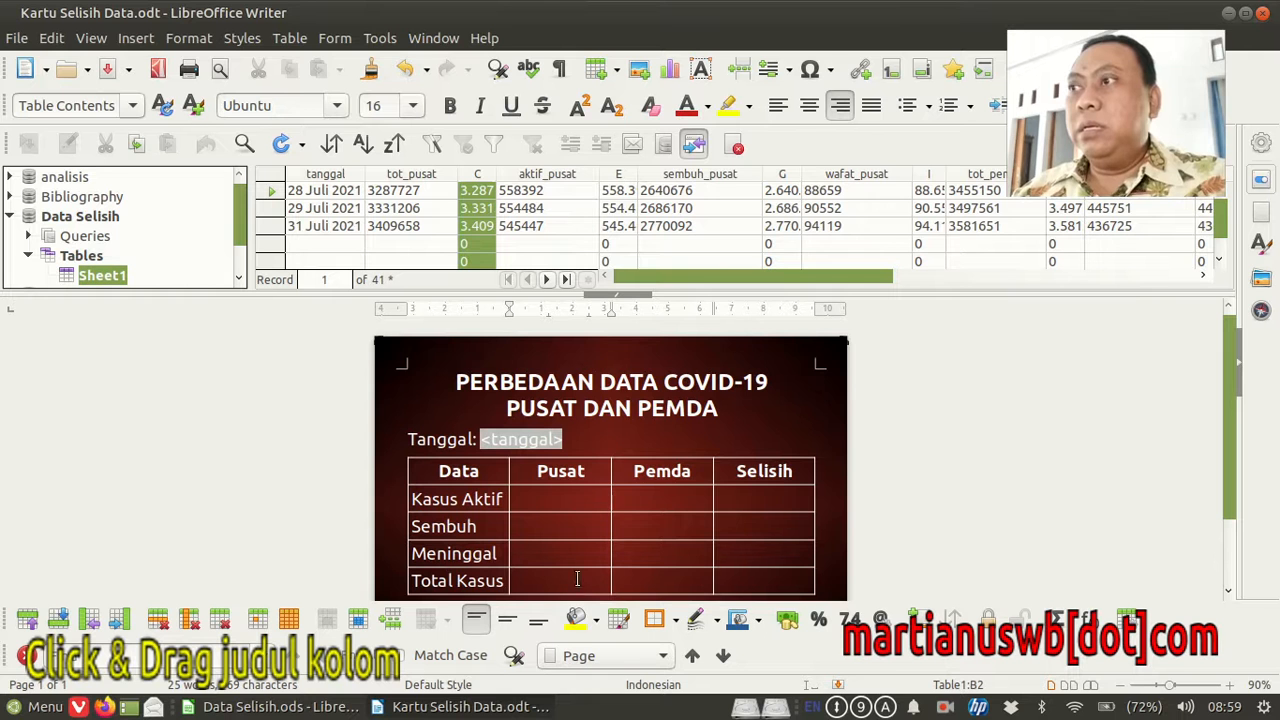
{"action": "left_click_drag", "start_coordinate": [480, 176], "coordinate": [562, 583]}
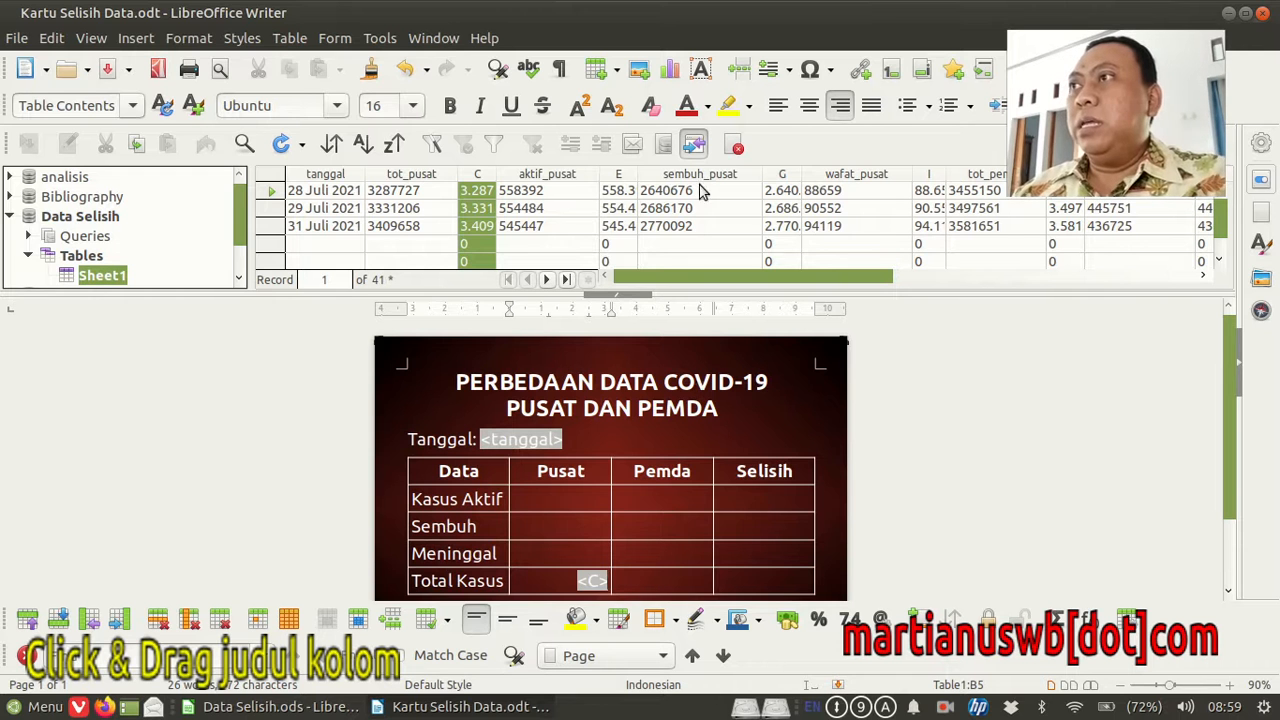
{"action": "left_click", "coordinate": [617, 174]}
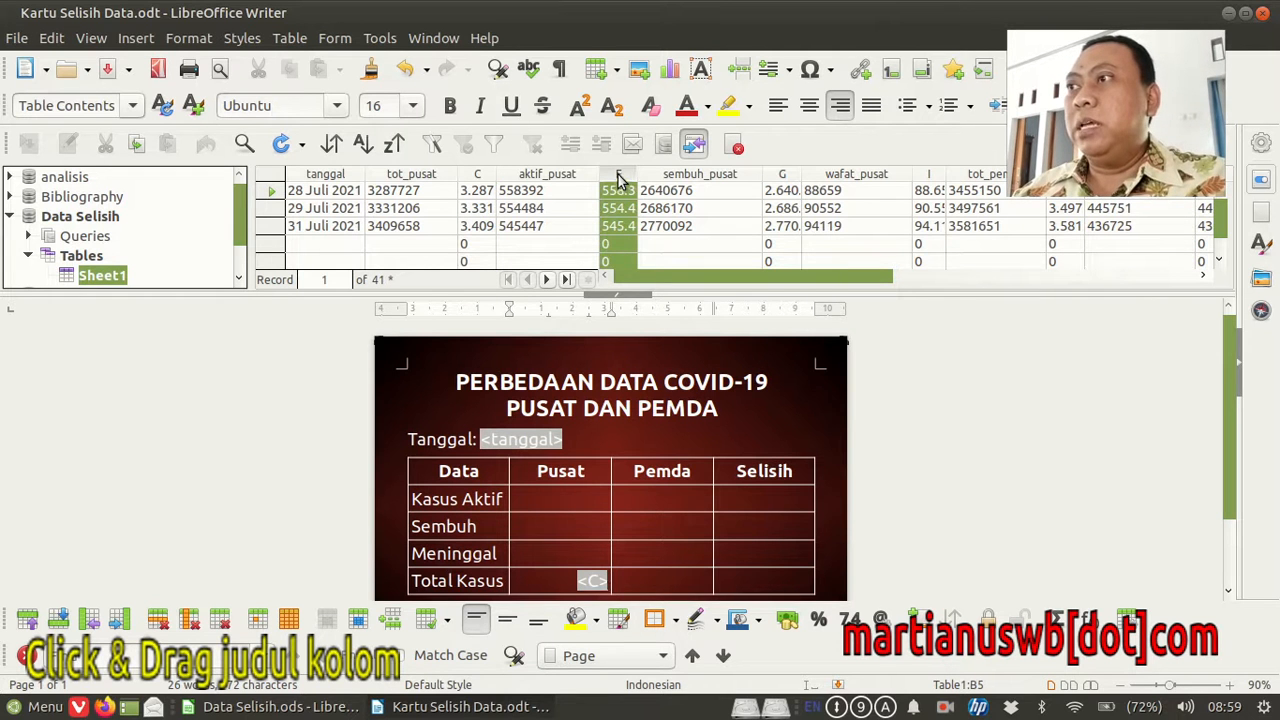
{"action": "left_click_drag", "start_coordinate": [617, 171], "coordinate": [598, 500]}
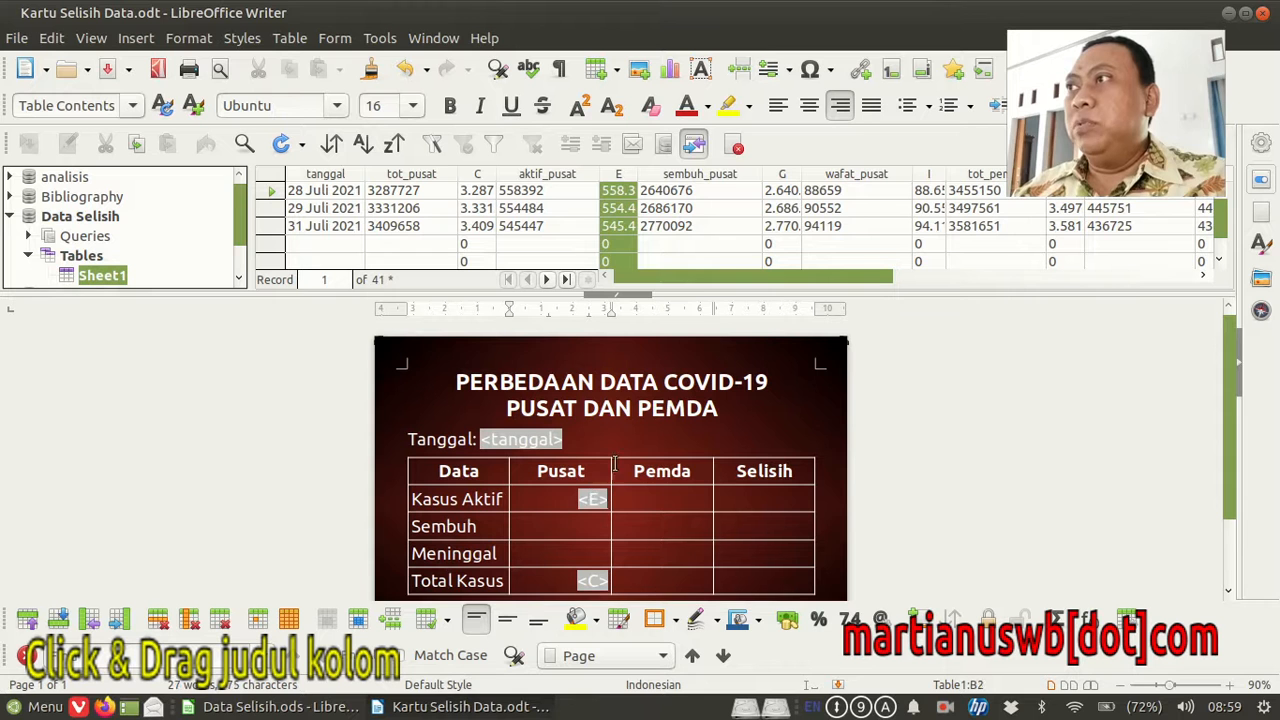
- Insert field G into the Sembuh cell and field I into the Meninggal cell of the Pusat column
{"action": "left_click", "coordinate": [782, 174]}
{"action": "left_click_drag", "start_coordinate": [782, 174], "coordinate": [600, 524]}
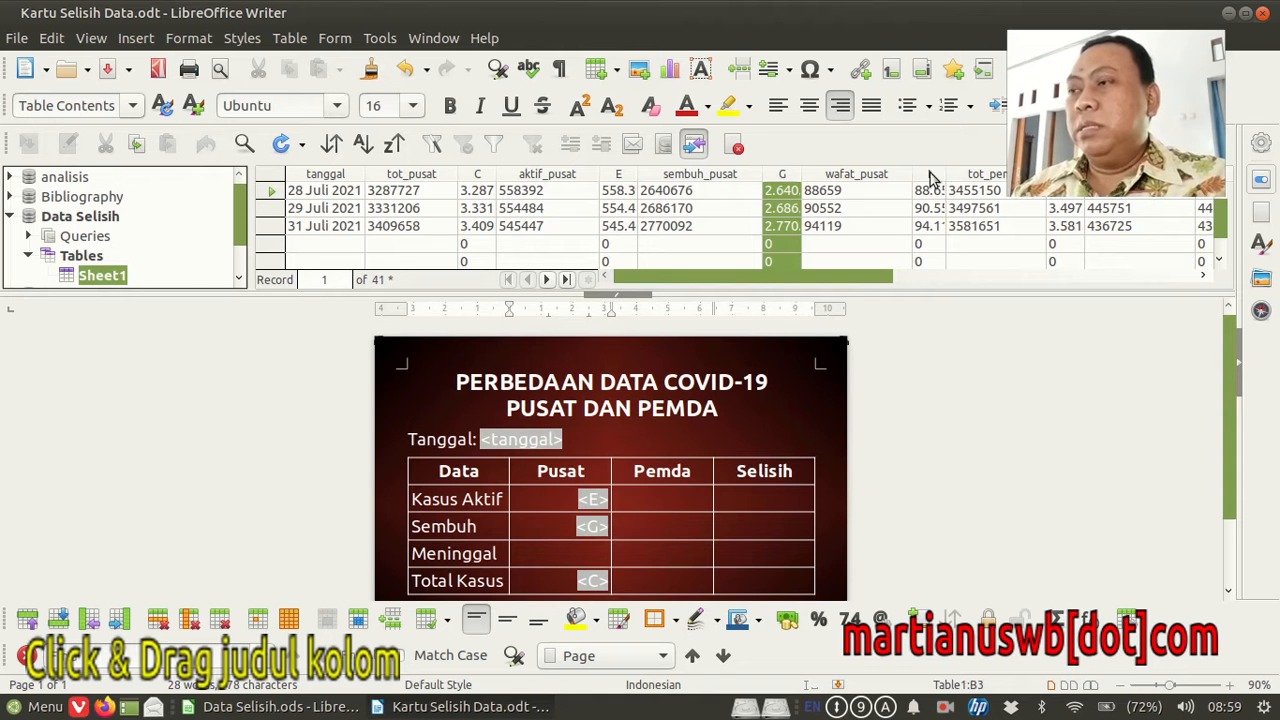
{"action": "left_click", "coordinate": [929, 175]}
{"action": "left_click_drag", "start_coordinate": [929, 177], "coordinate": [603, 551]}
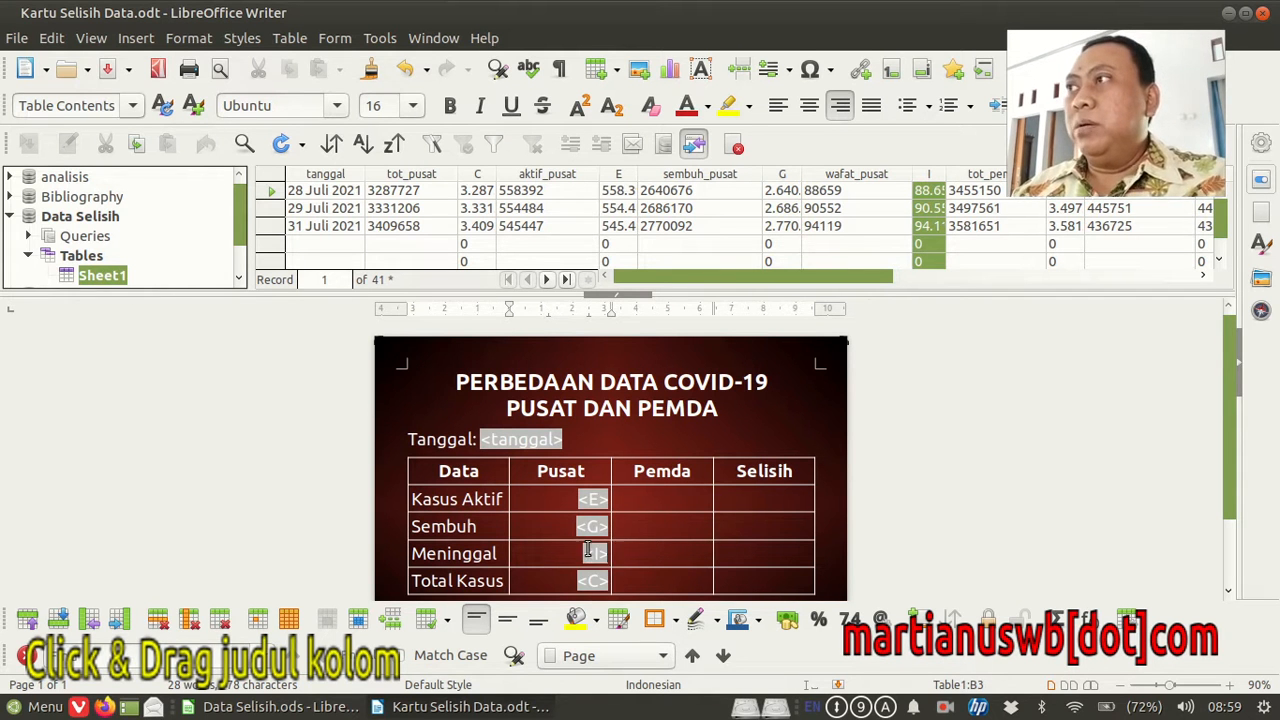
{"action": "left_click_drag", "start_coordinate": [793, 276], "coordinate": [910, 279]}
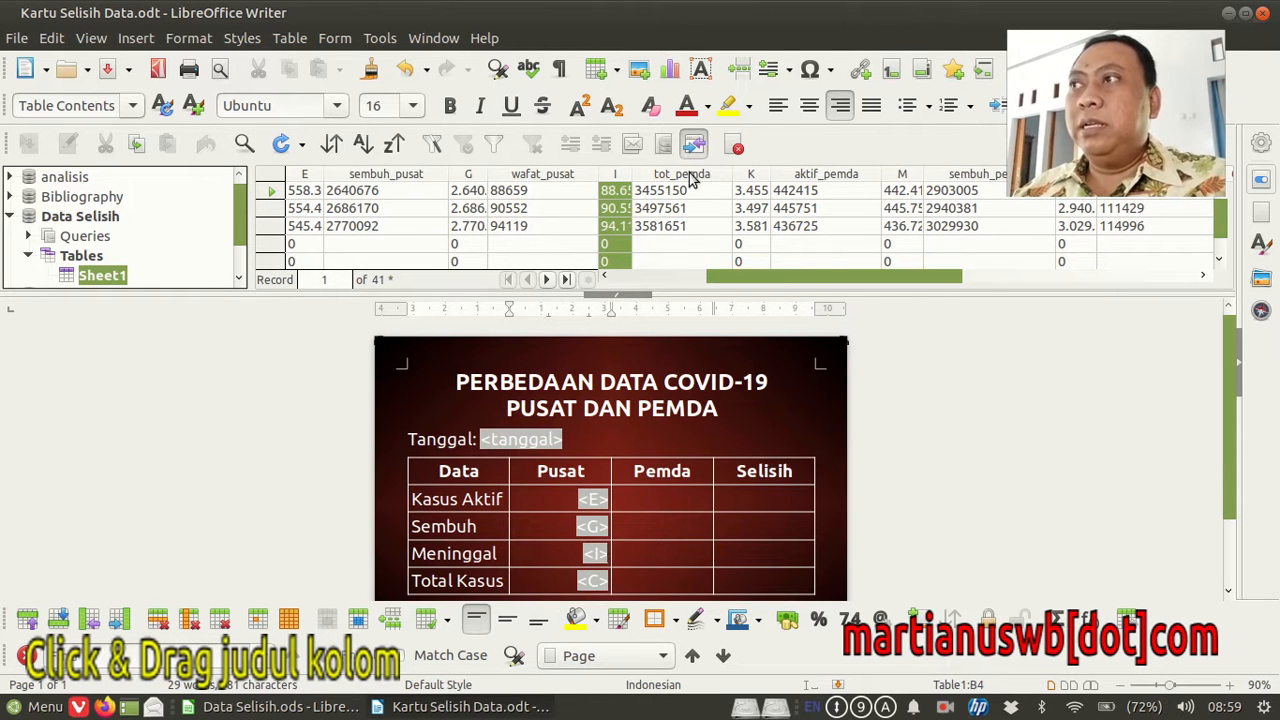
{"action": "left_click_drag", "start_coordinate": [683, 178], "coordinate": [664, 552]}
{"action": "key", "text": "ctrl+z"}
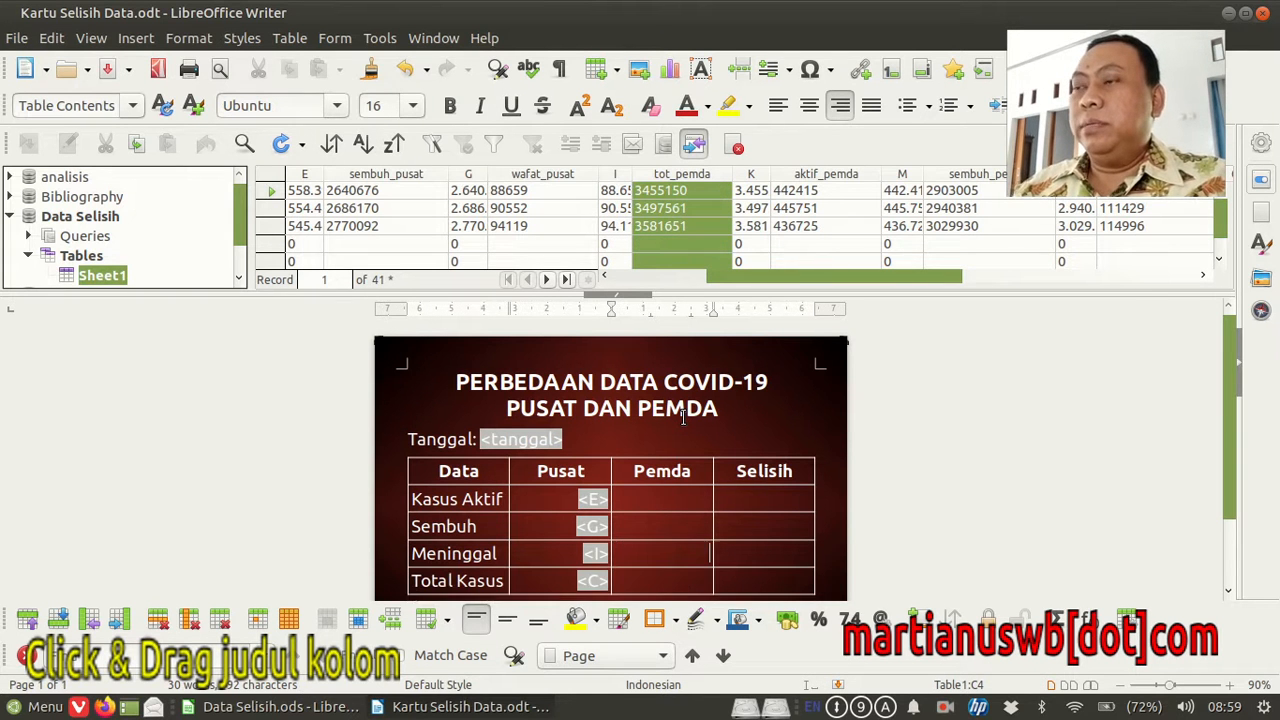
{"action": "left_click_drag", "start_coordinate": [670, 178], "coordinate": [678, 588]}
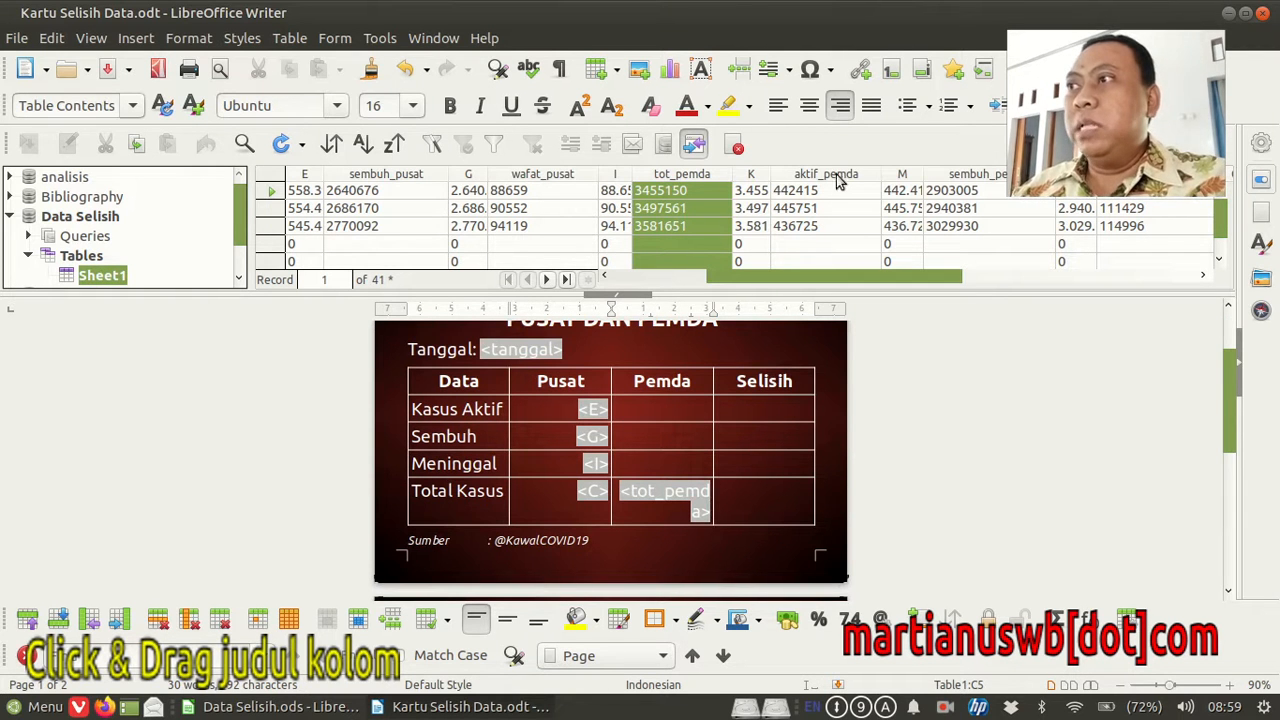
{"action": "left_click_drag", "start_coordinate": [828, 176], "coordinate": [688, 520]}
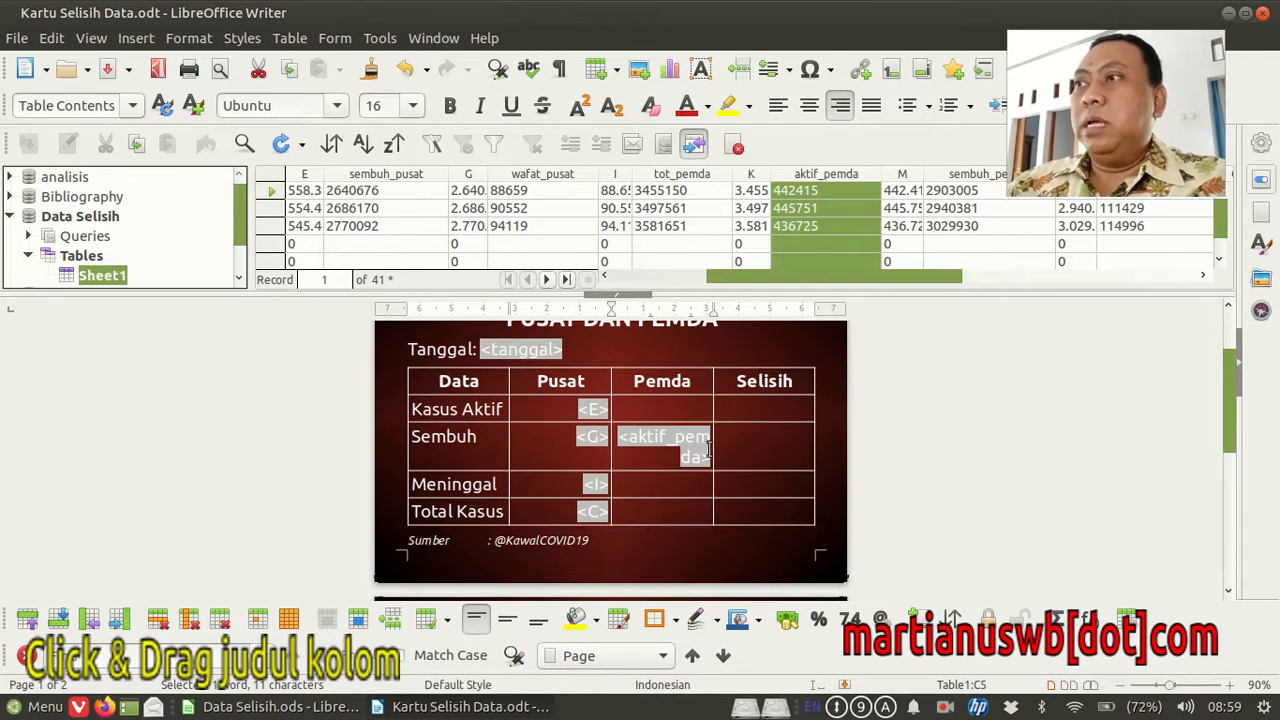
{"action": "key", "text": "Delete"}
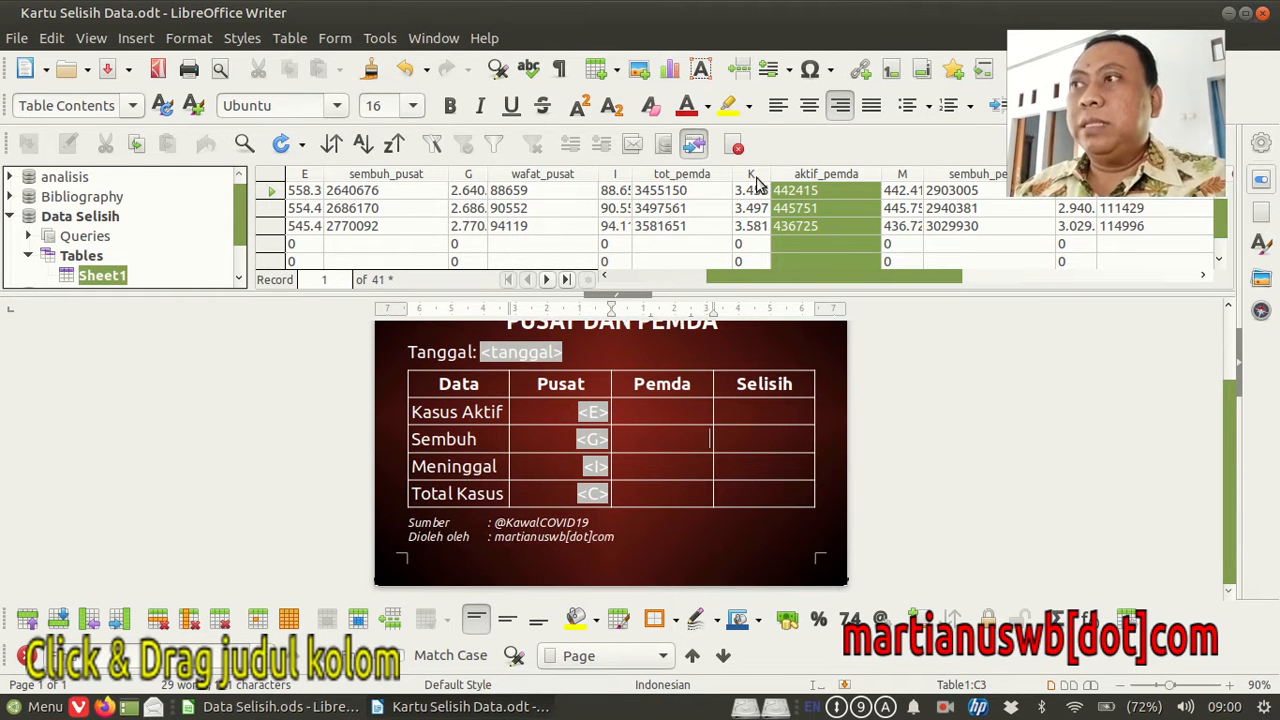
- Insert field K into the Total Kasus cell and field M into the Kasus Aktif cell of the Pemda column
{"action": "left_click_drag", "start_coordinate": [757, 182], "coordinate": [677, 574]}
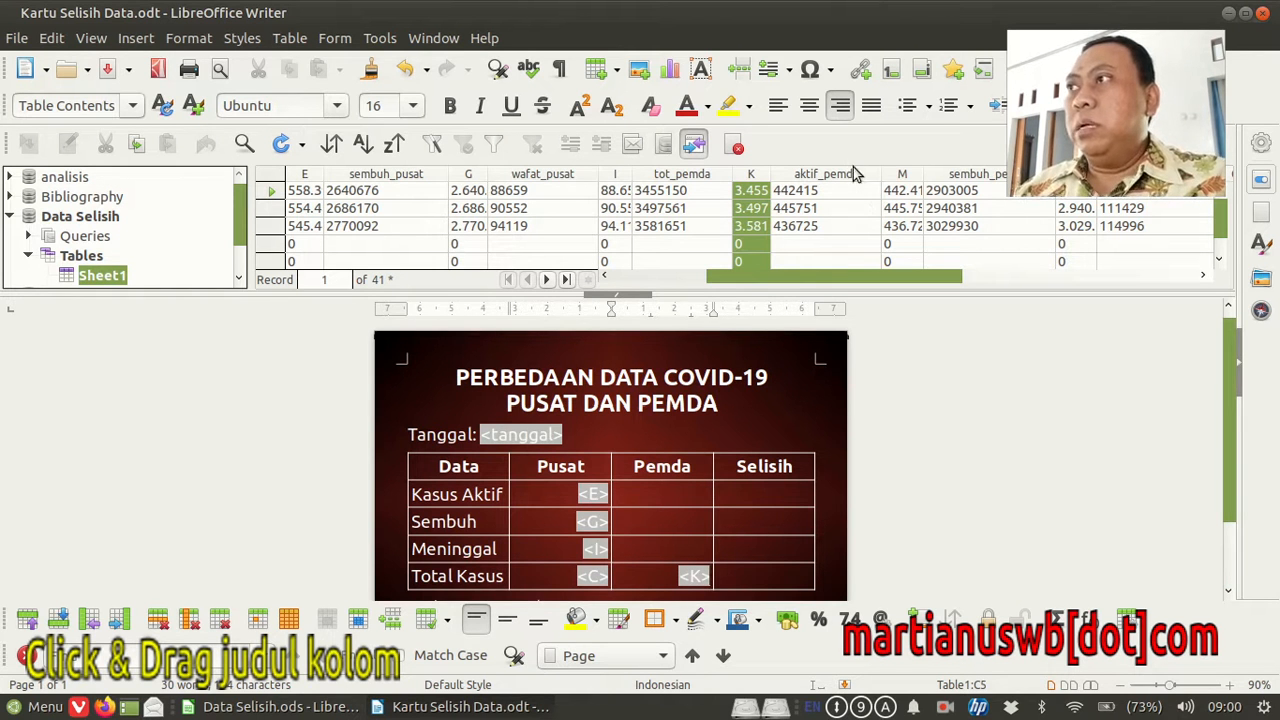
{"action": "left_click", "coordinate": [904, 176]}
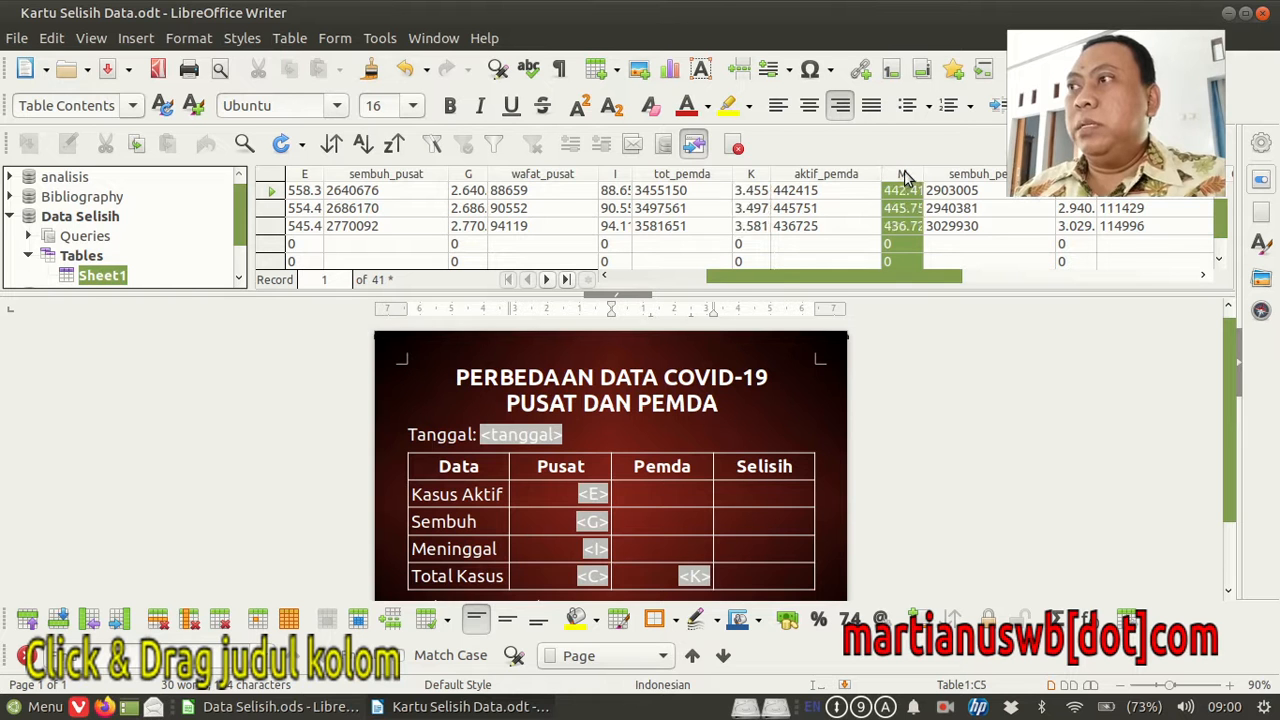
{"action": "left_click_drag", "start_coordinate": [904, 176], "coordinate": [676, 452]}
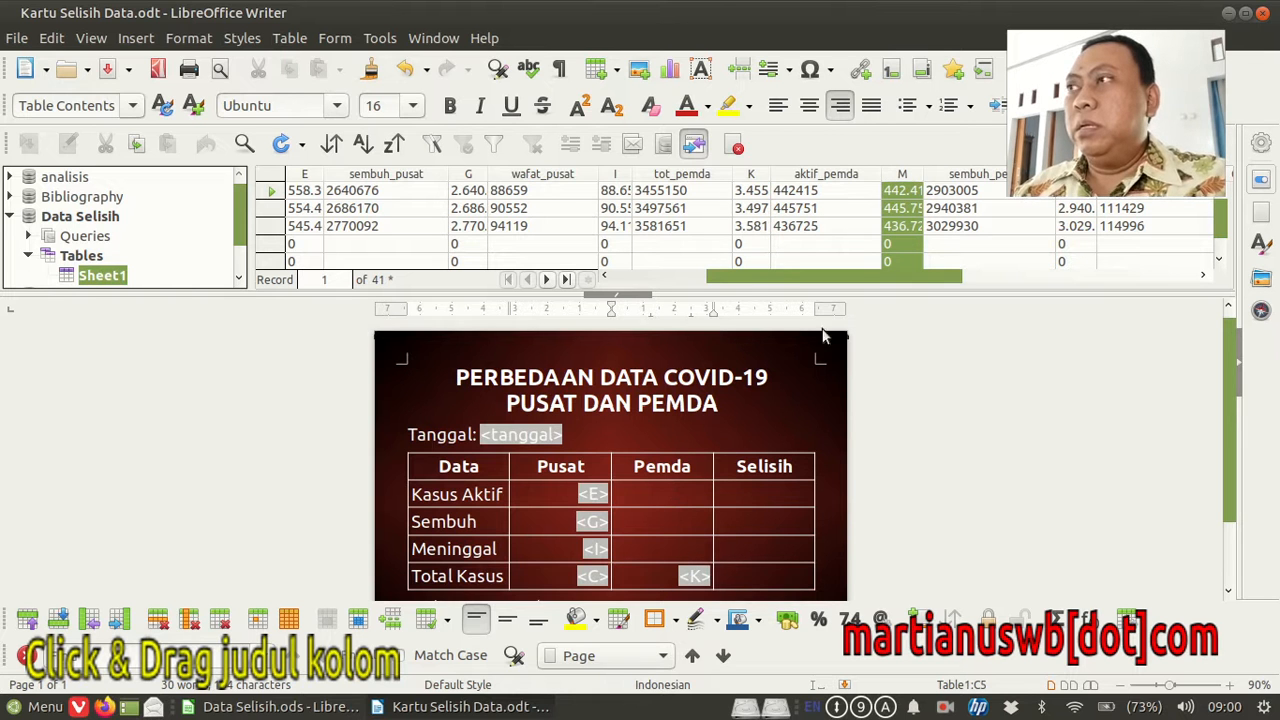
{"action": "left_click_drag", "start_coordinate": [905, 176], "coordinate": [690, 492]}
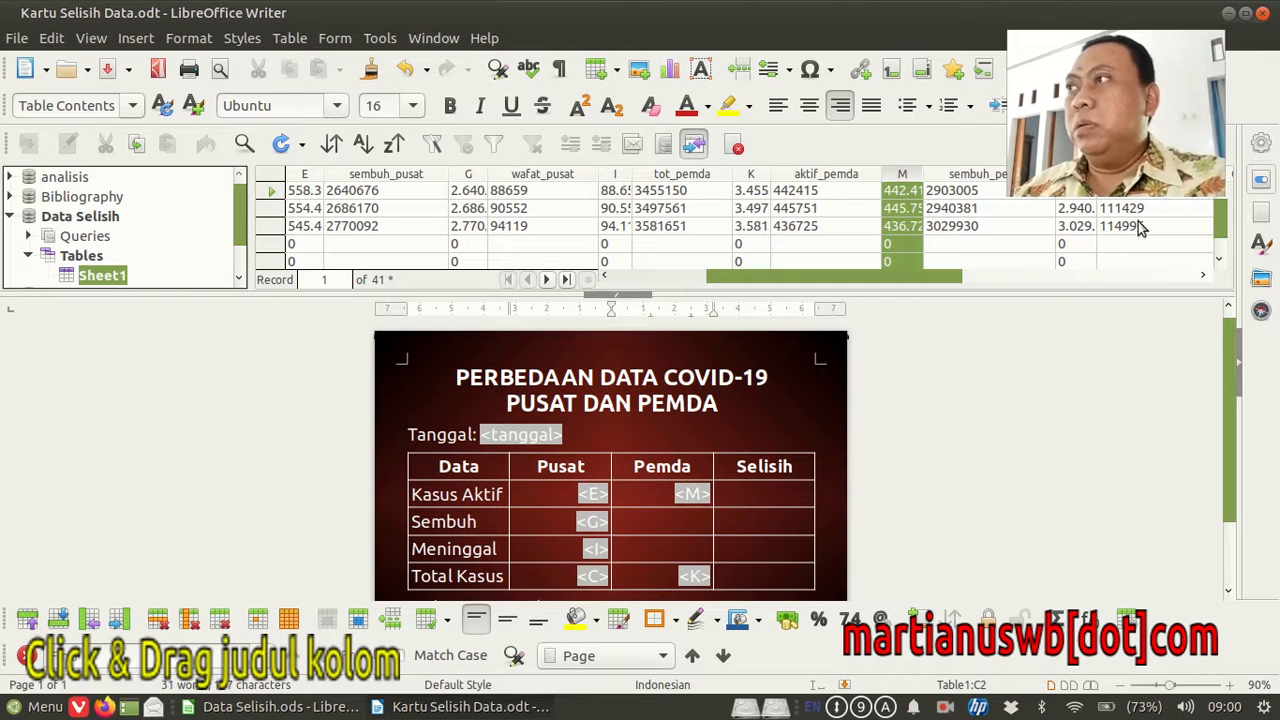
- Insert field O into the Sembuh cell and field Q into the Meninggal cell of the Pemda column
{"action": "left_click", "coordinate": [1078, 176]}
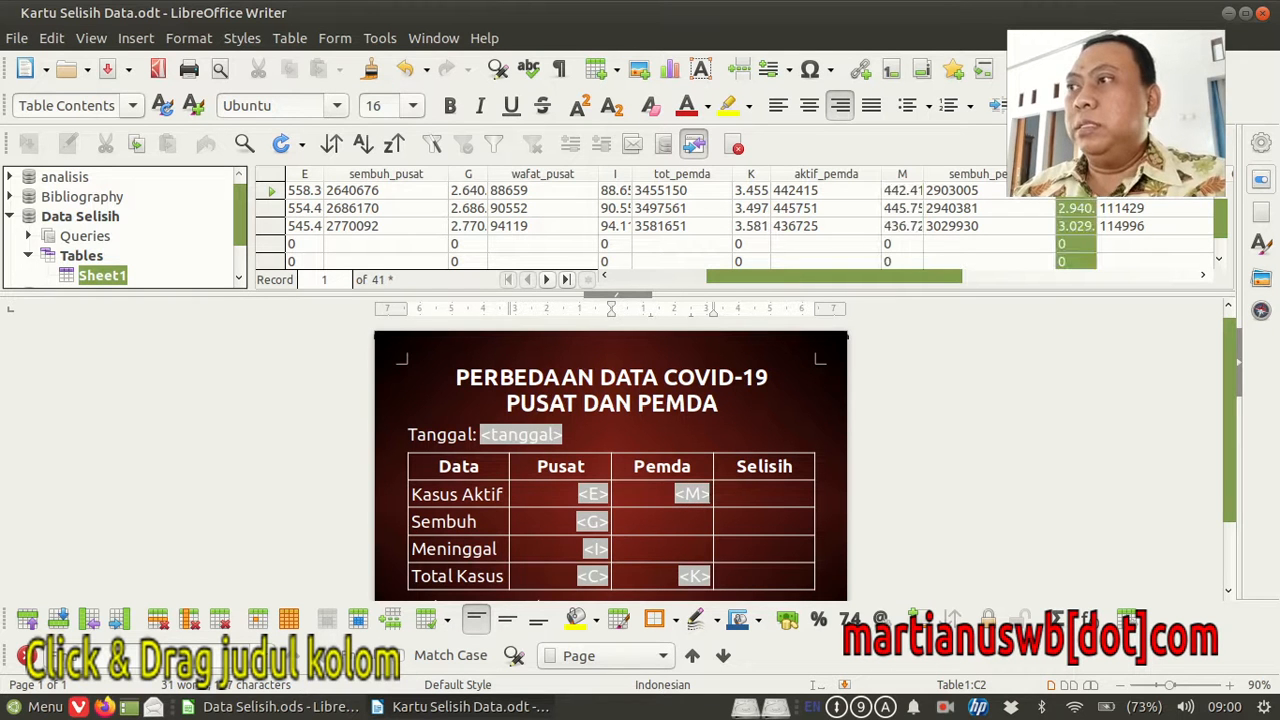
{"action": "left_click_drag", "start_coordinate": [1076, 197], "coordinate": [695, 519]}
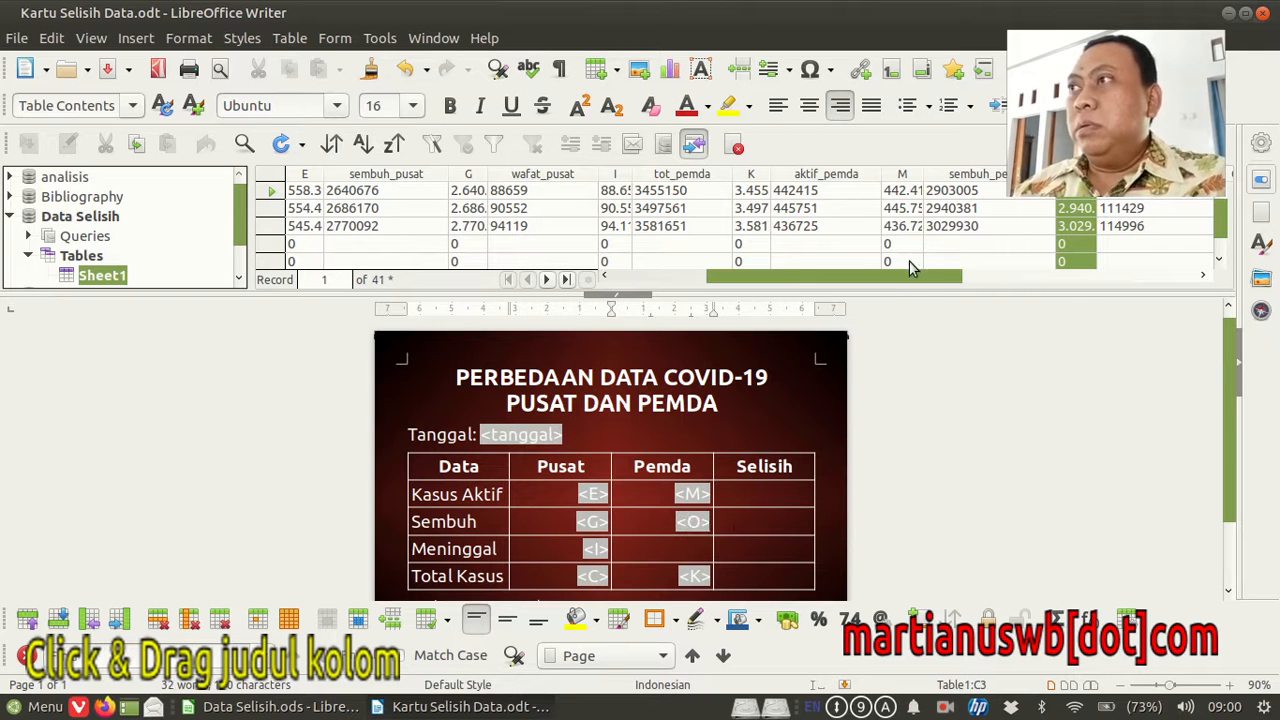
{"action": "left_click_drag", "start_coordinate": [902, 276], "coordinate": [1038, 278]}
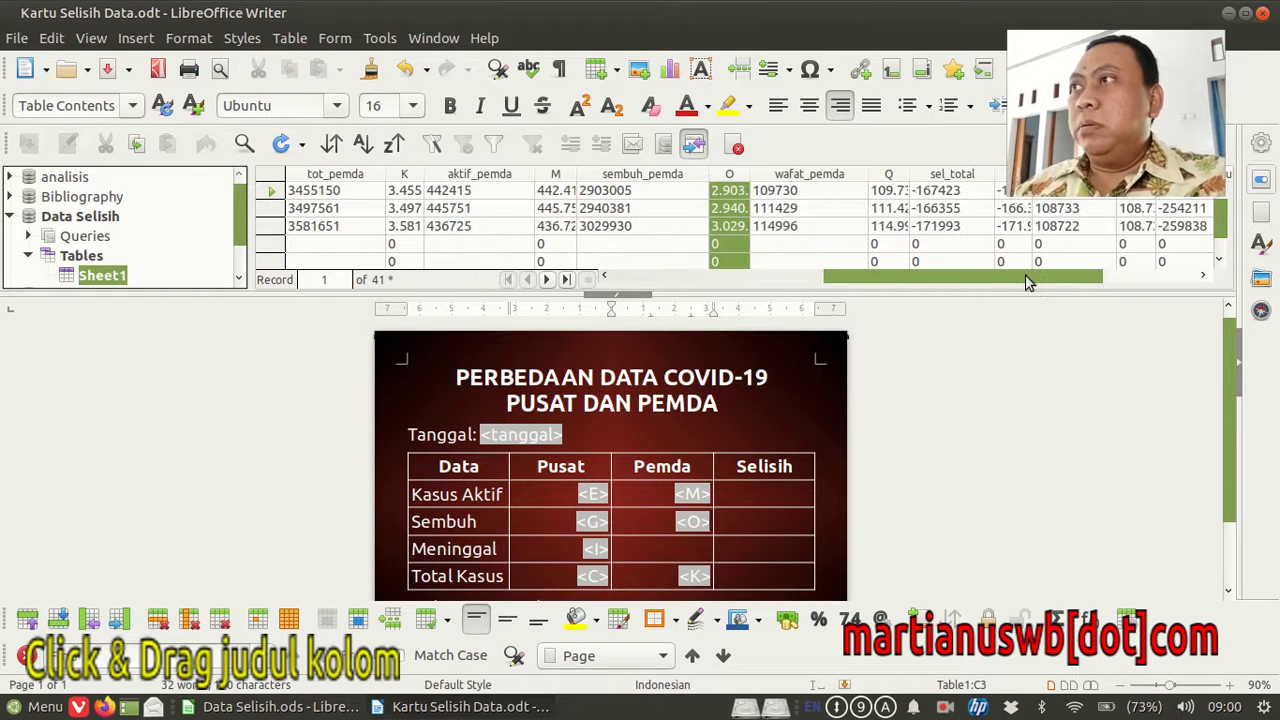
{"action": "left_click", "coordinate": [823, 176]}
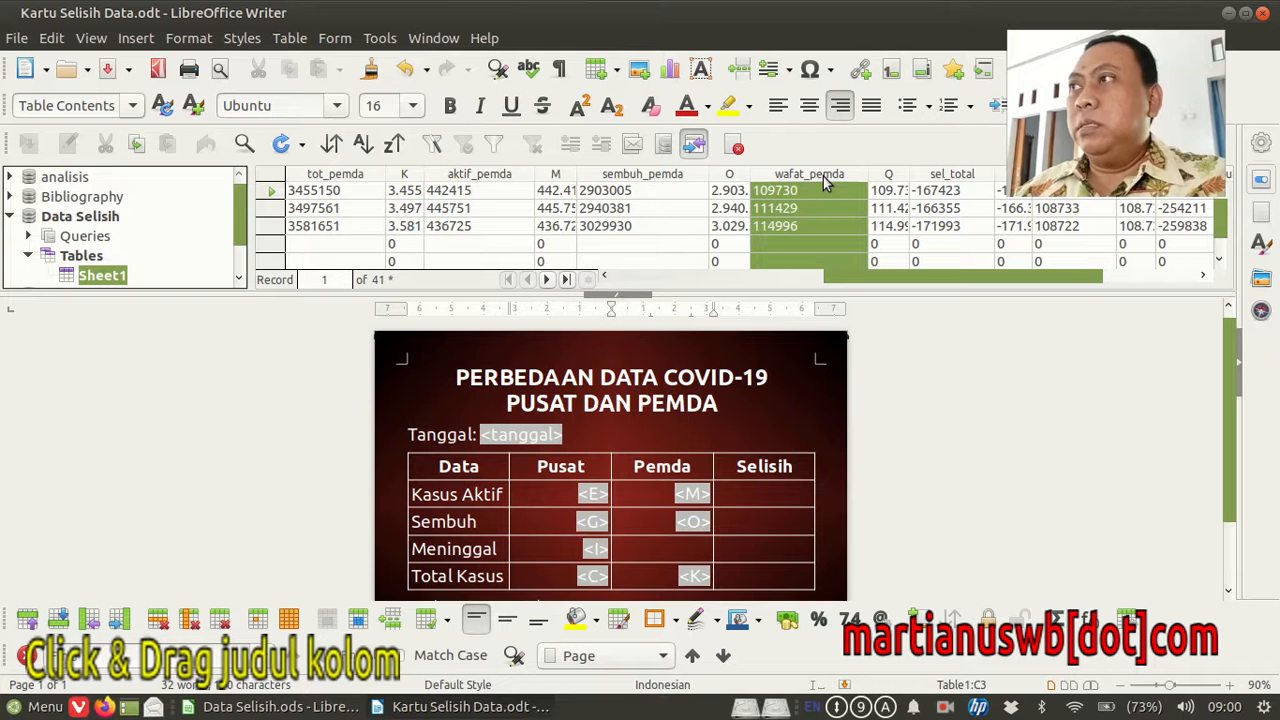
{"action": "left_click", "coordinate": [887, 175]}
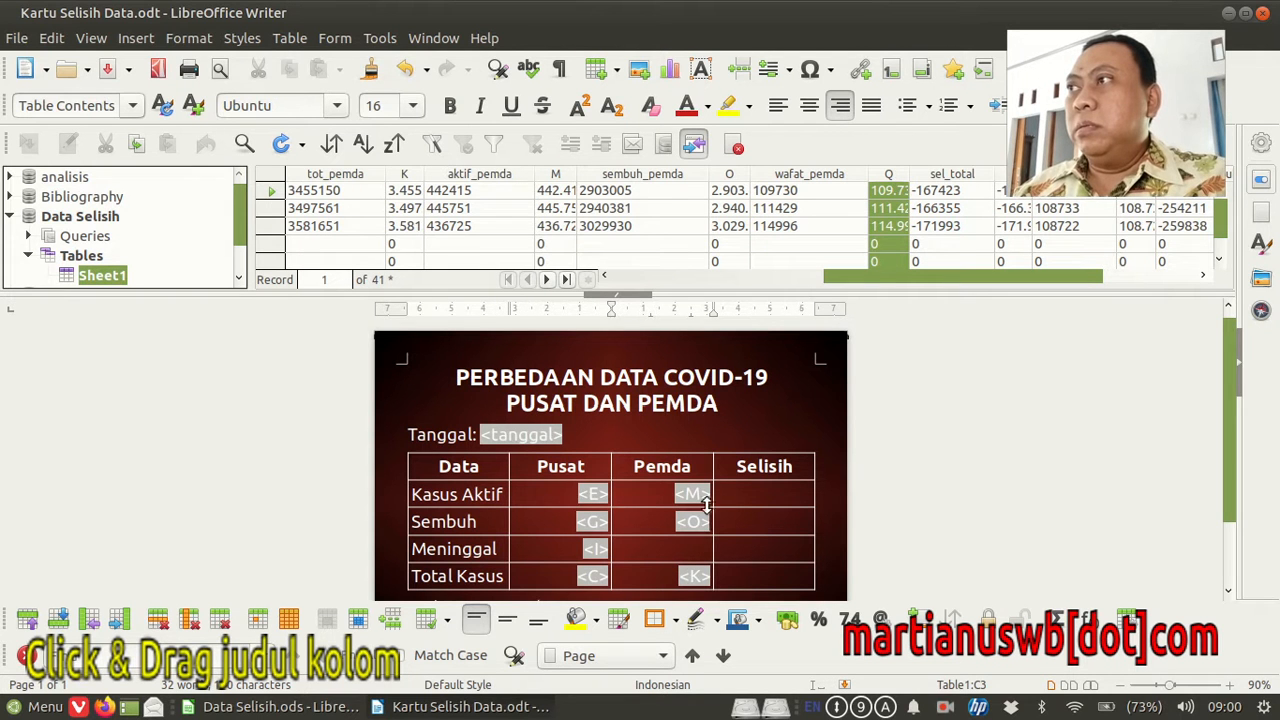
{"action": "left_click_drag", "start_coordinate": [898, 176], "coordinate": [696, 557]}
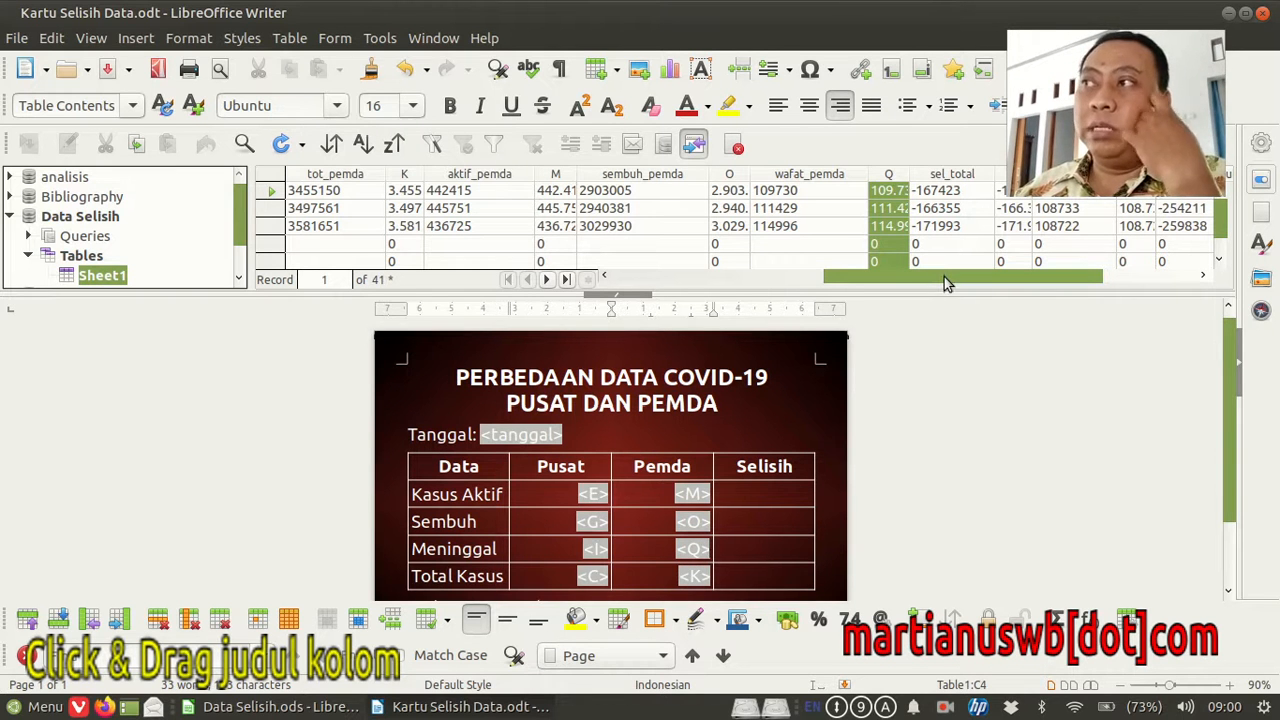
- Try to place field S on the card, and clear all fields from the Pemda column of the table
{"action": "left_click_drag", "start_coordinate": [944, 277], "coordinate": [1018, 272]}
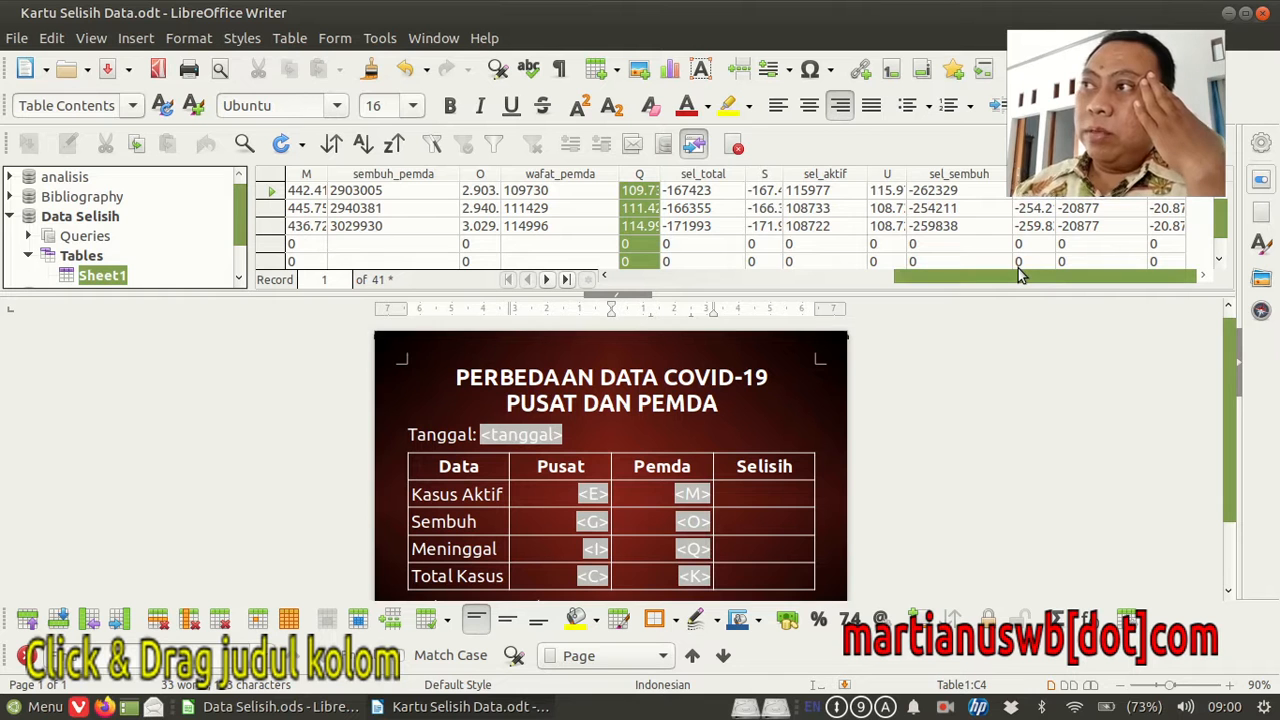
{"action": "left_click", "coordinate": [767, 175]}
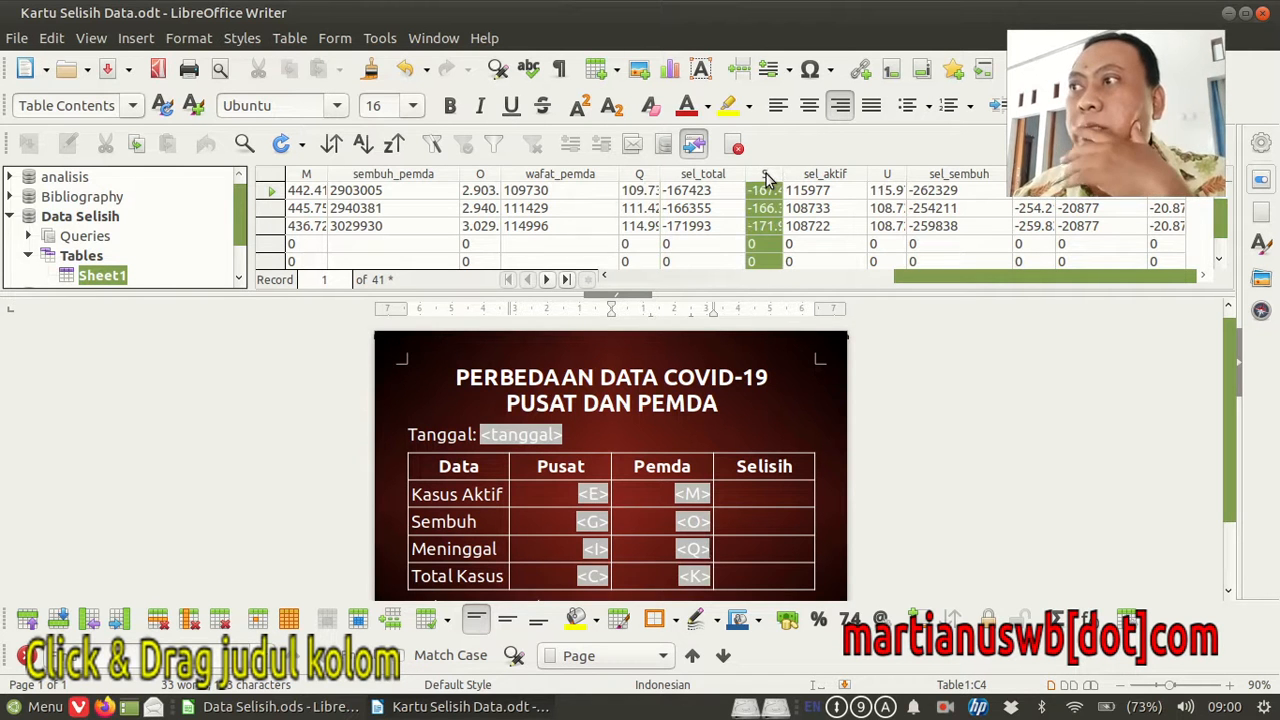
{"action": "left_click_drag", "start_coordinate": [767, 177], "coordinate": [722, 380]}
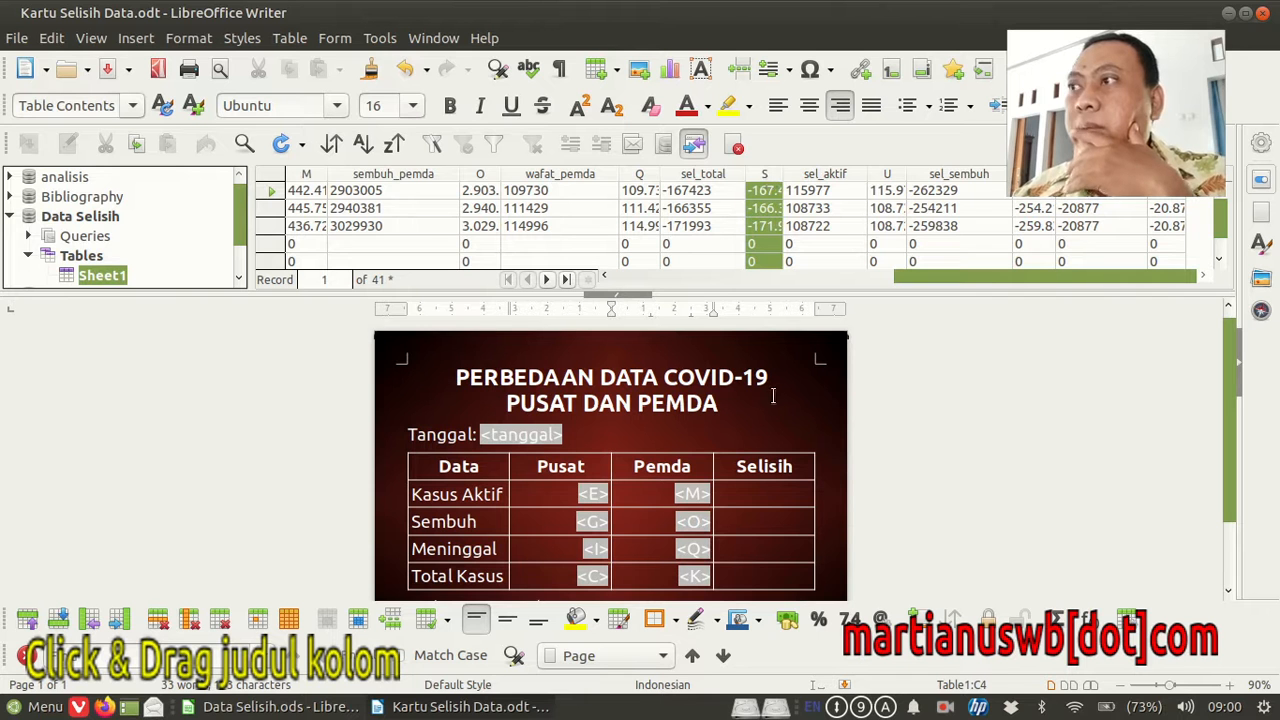
{"action": "left_click_drag", "start_coordinate": [686, 490], "coordinate": [718, 594]}
{"action": "key", "text": "Delete"}
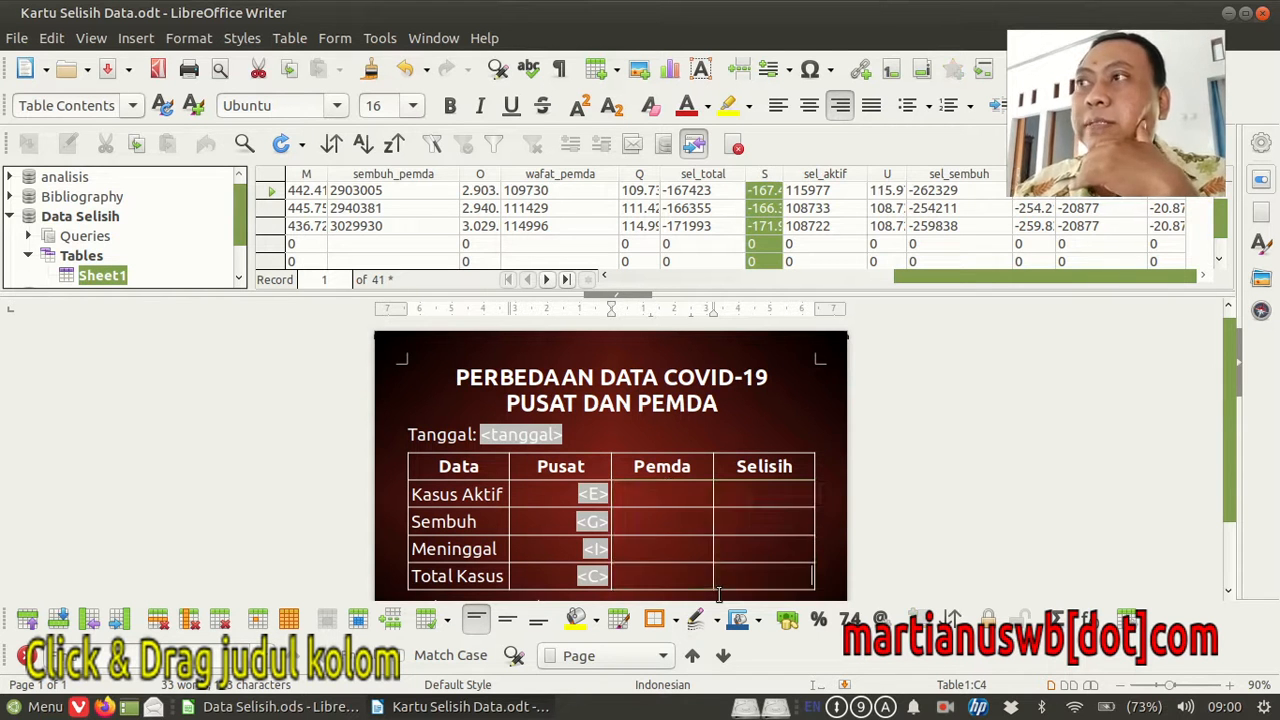
- Reinsert field K into the Total Kasus cell and field M into the Kasus Aktif cell of the Pemda column
{"action": "left_click_drag", "start_coordinate": [926, 281], "coordinate": [713, 296]}
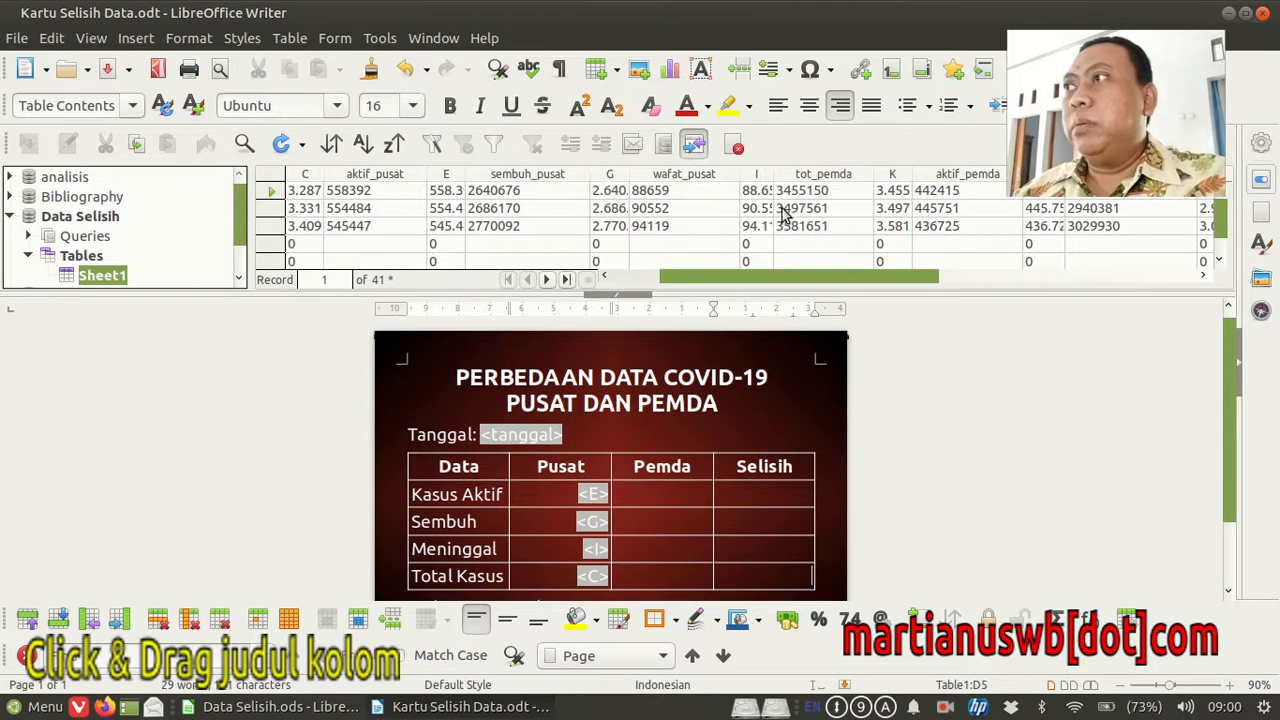
{"action": "left_click", "coordinate": [893, 176]}
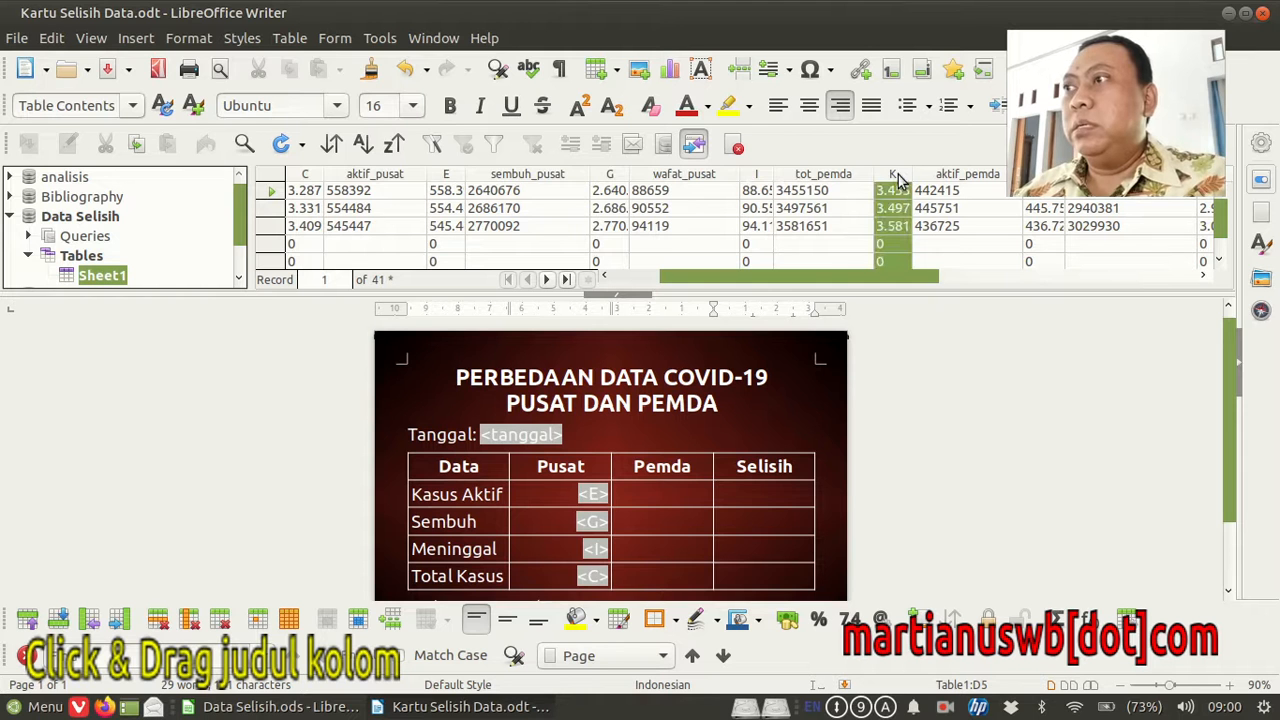
{"action": "left_click_drag", "start_coordinate": [893, 176], "coordinate": [686, 577]}
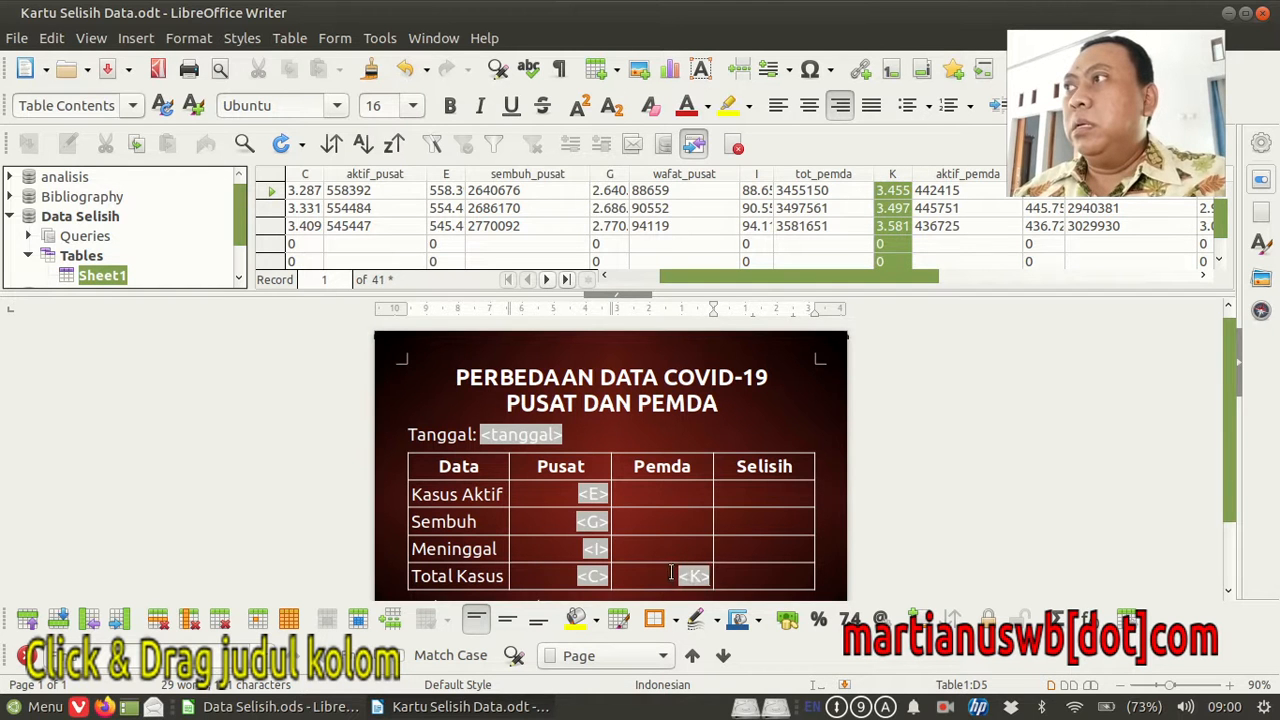
{"action": "left_click", "coordinate": [1044, 176]}
{"action": "left_click_drag", "start_coordinate": [1044, 176], "coordinate": [687, 495]}
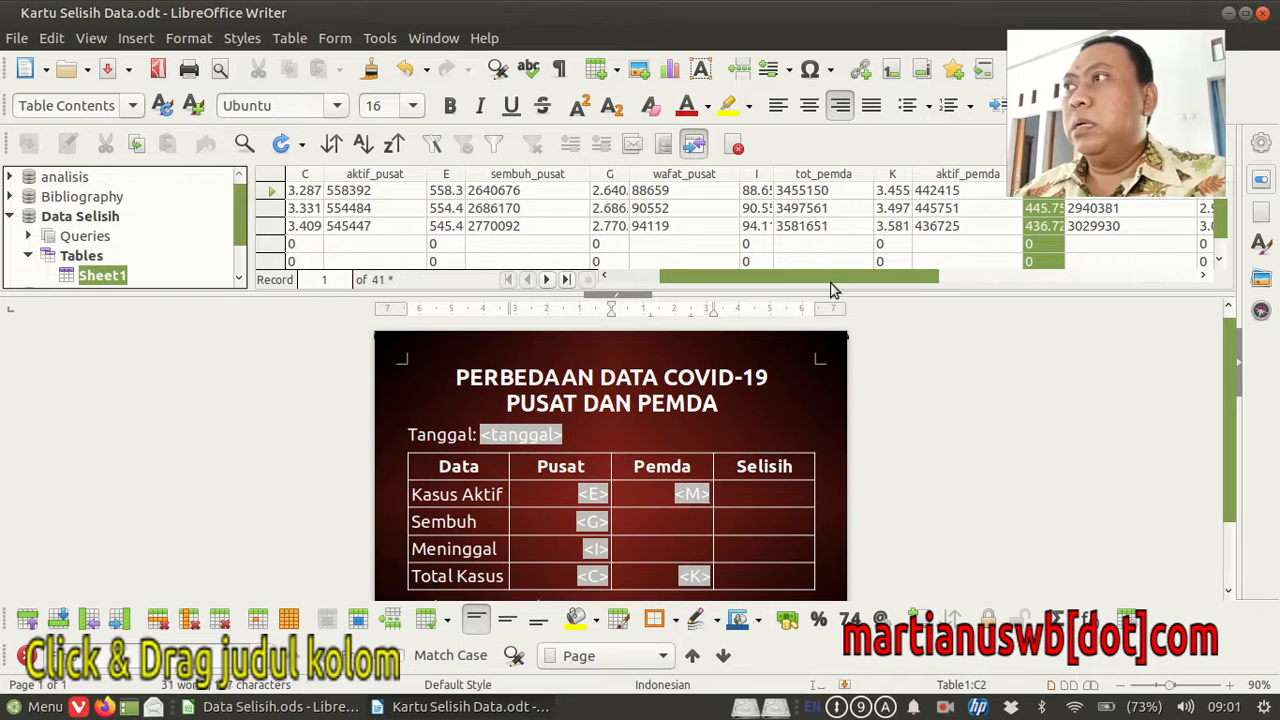
- Reinsert field O into the Sembuh cell and field Q into the Meninggal cell of the Pemda column
{"action": "left_click_drag", "start_coordinate": [826, 280], "coordinate": [960, 280]}
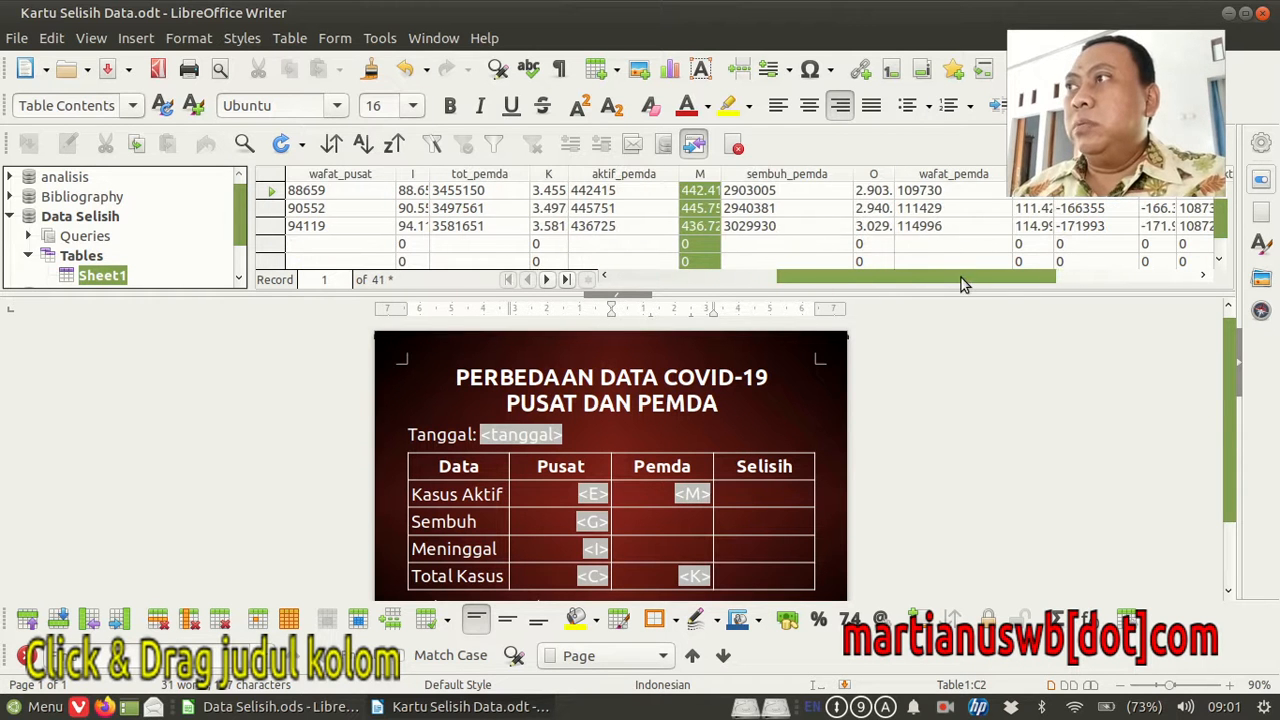
{"action": "left_click", "coordinate": [875, 175]}
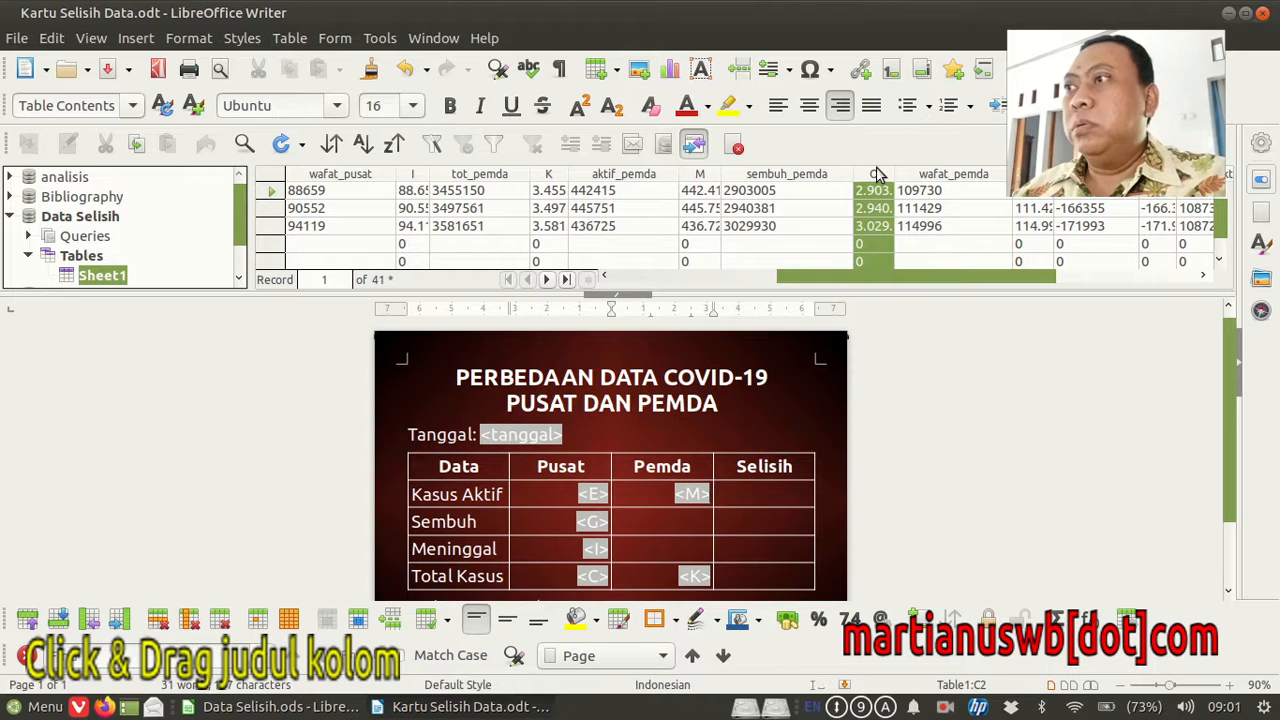
{"action": "left_click_drag", "start_coordinate": [877, 175], "coordinate": [690, 528]}
{"action": "left_click", "coordinate": [1034, 175]}
{"action": "left_click_drag", "start_coordinate": [1034, 175], "coordinate": [698, 548]}
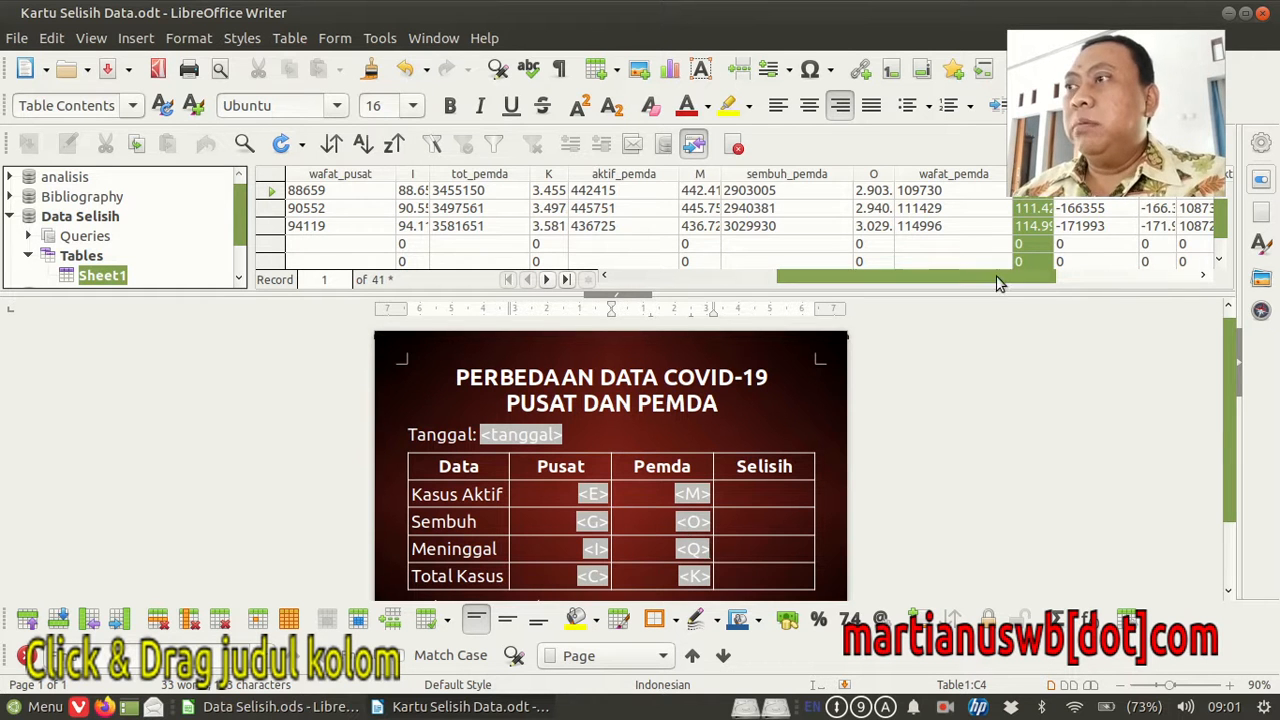
- Insert field S into the Total Kasus cell and field U into the Kasus Aktif cell of the Selisih column
{"action": "left_click_drag", "start_coordinate": [995, 272], "coordinate": [1104, 278]}
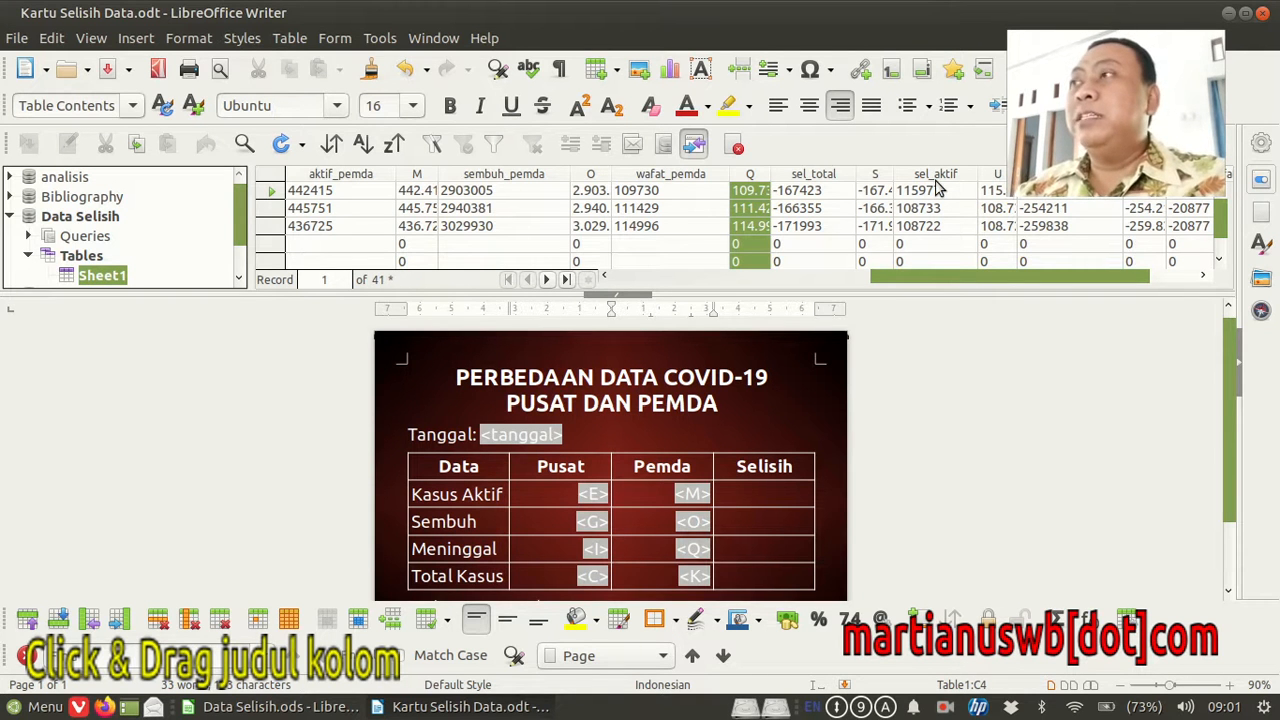
{"action": "left_click", "coordinate": [877, 175]}
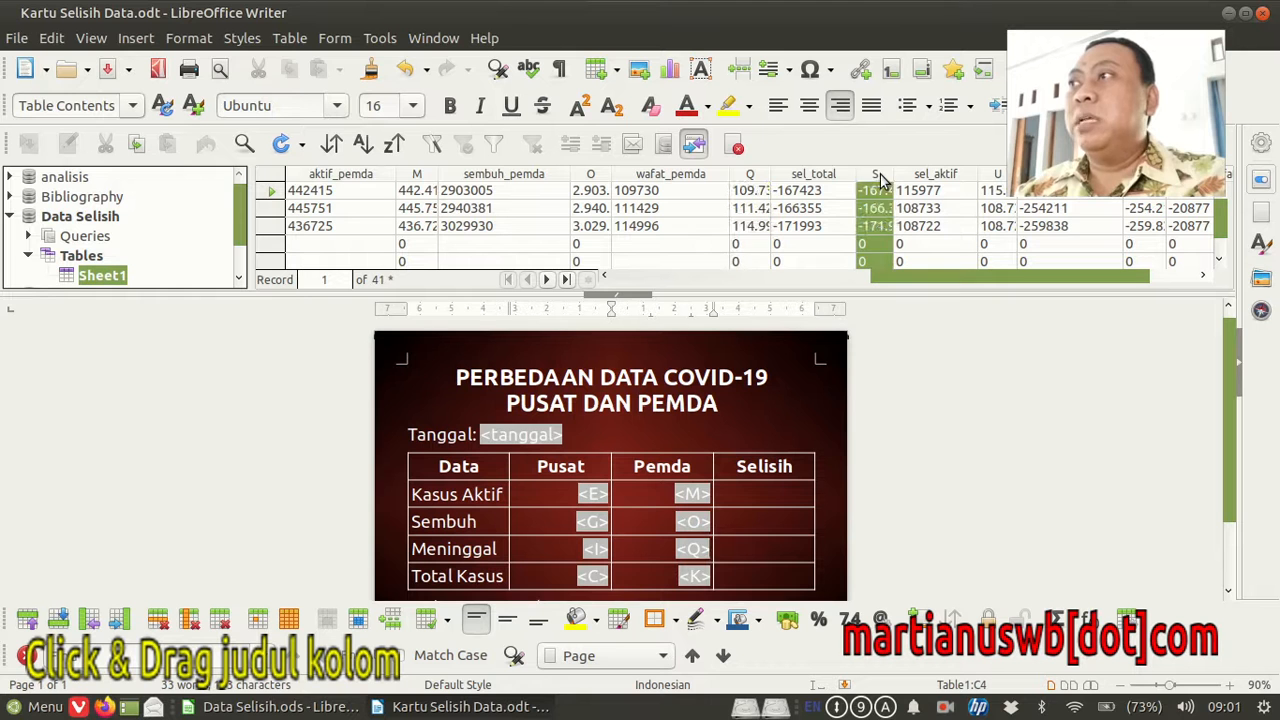
{"action": "left_click_drag", "start_coordinate": [880, 178], "coordinate": [795, 576]}
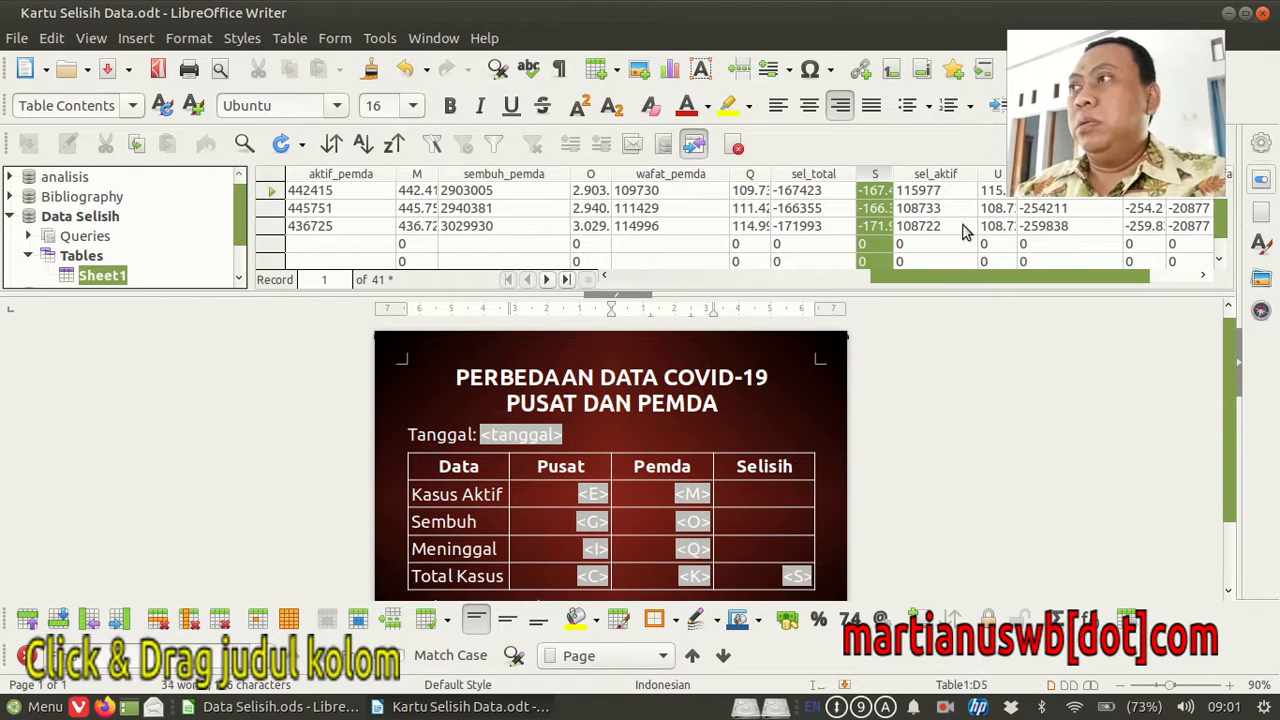
{"action": "left_click", "coordinate": [1000, 175]}
{"action": "left_click_drag", "start_coordinate": [1000, 175], "coordinate": [785, 487]}
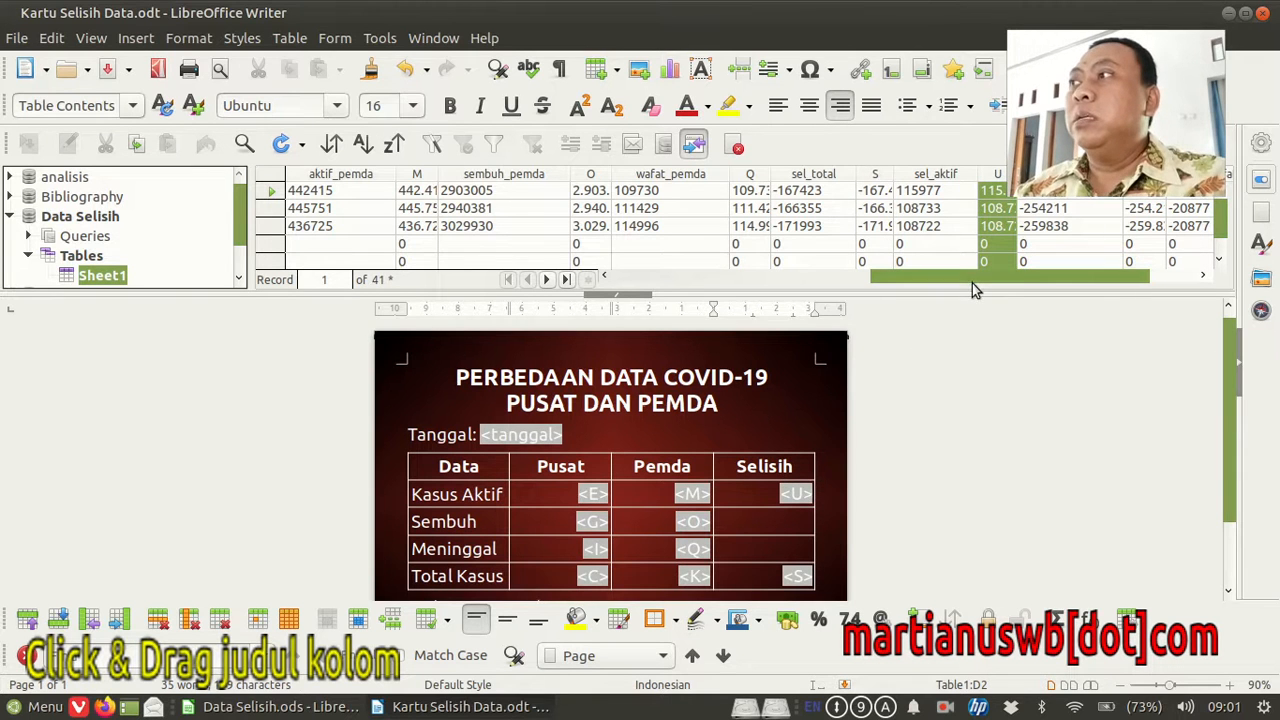
- Insert field W into the Sembuh cell and field Y into the Meninggal cell of the Selisih column
{"action": "left_click_drag", "start_coordinate": [1083, 278], "coordinate": [1157, 280]}
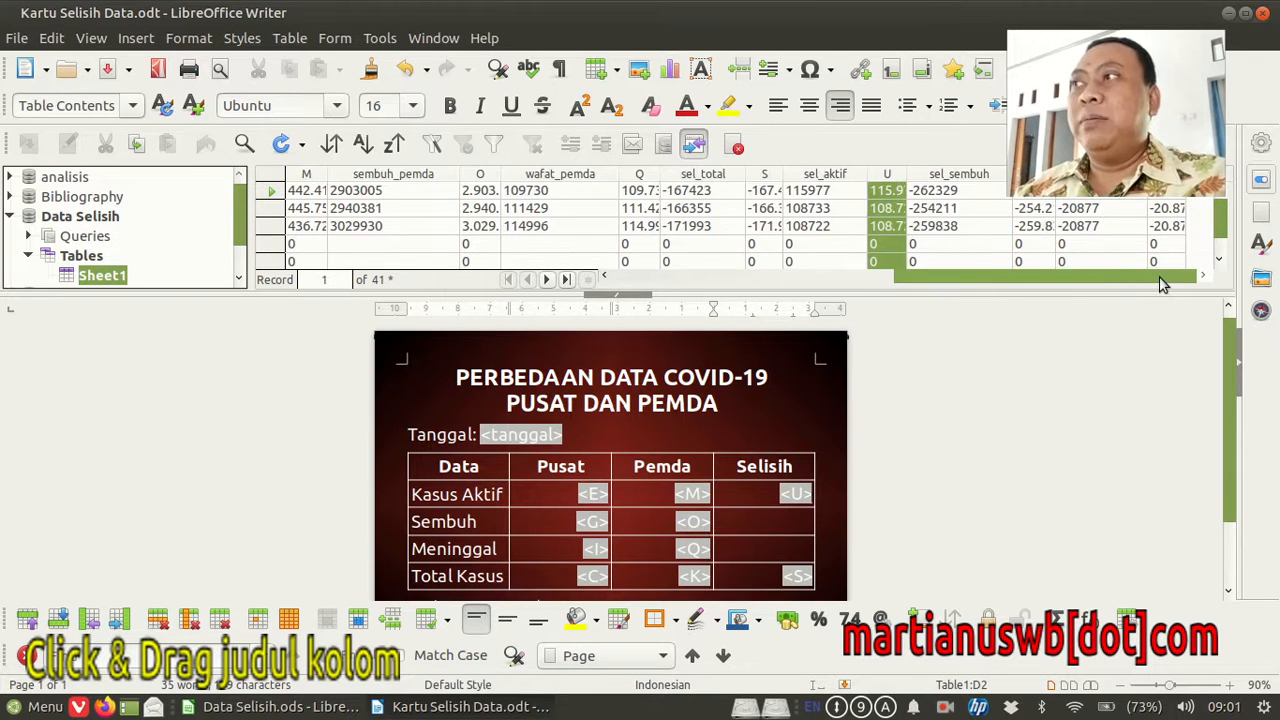
{"action": "left_click", "coordinate": [1035, 174]}
{"action": "left_click_drag", "start_coordinate": [1035, 174], "coordinate": [788, 530]}
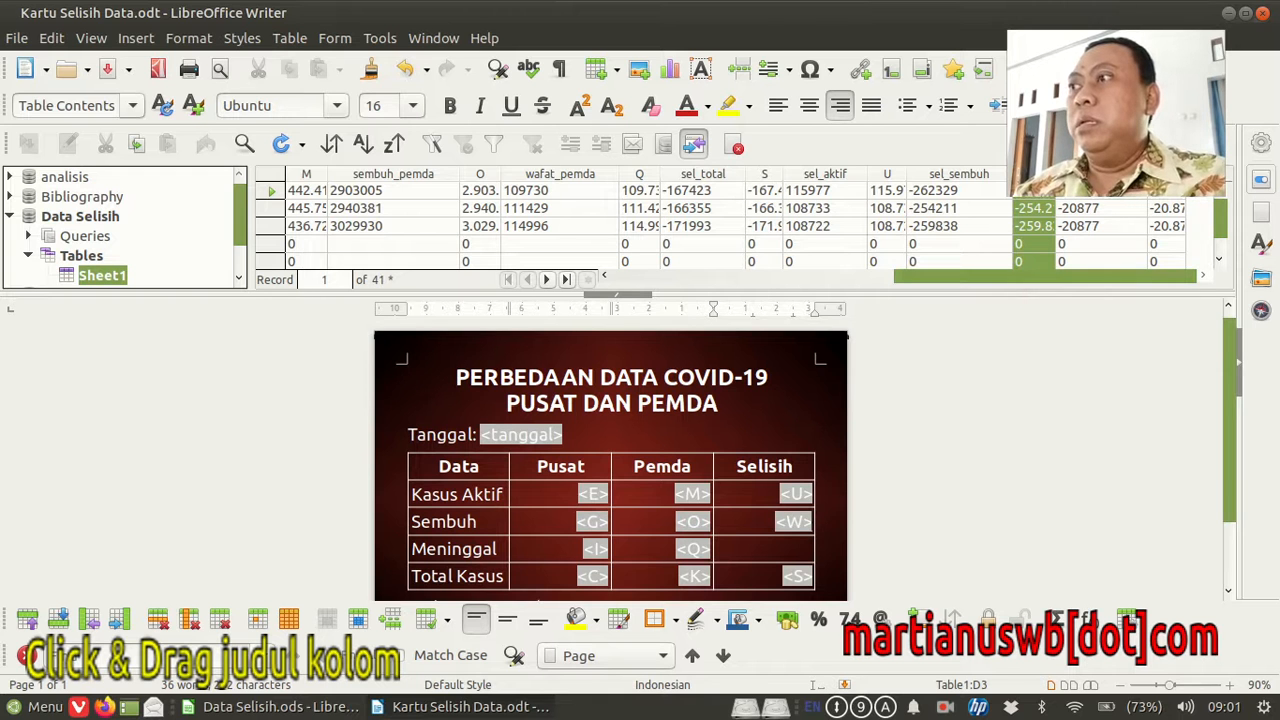
{"action": "left_click", "coordinate": [1167, 174]}
{"action": "left_click_drag", "start_coordinate": [1167, 174], "coordinate": [800, 550]}
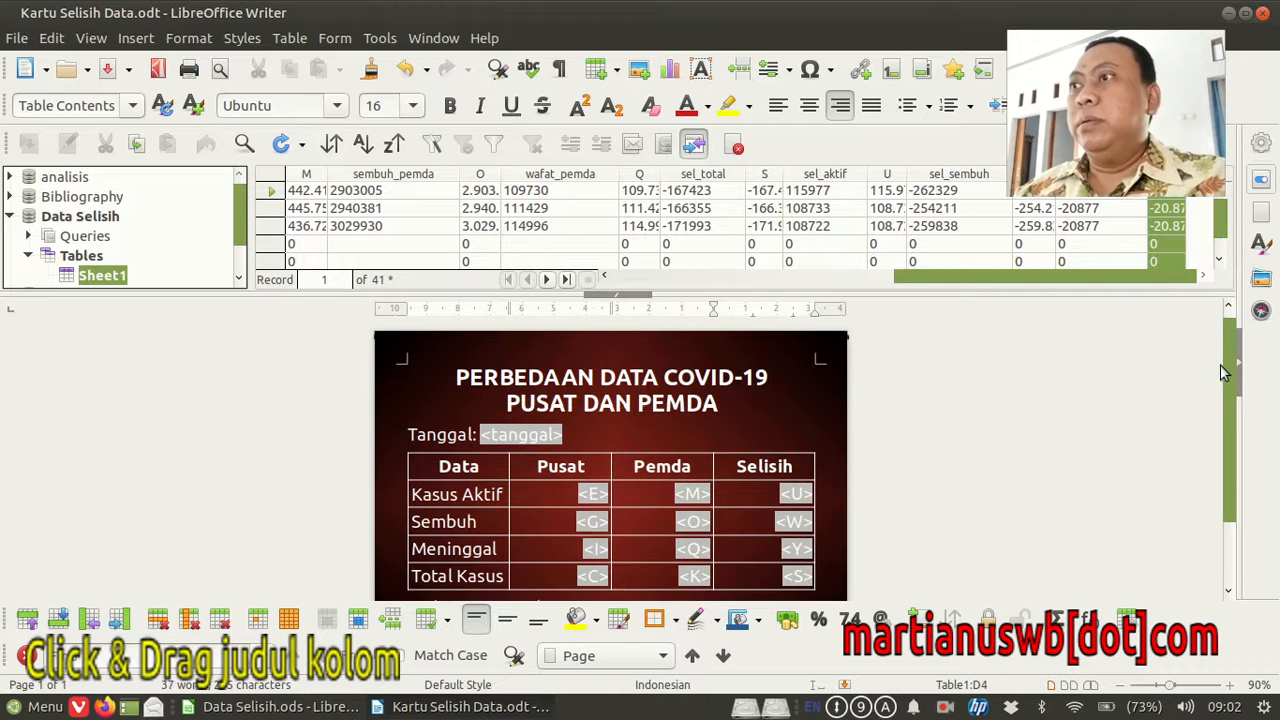
- Check the completed table on the card and save the document
{"action": "scroll", "coordinate": [1233, 372], "scroll_direction": "down", "scroll_amount": 2}
{"action": "scroll", "coordinate": [1235, 360], "scroll_direction": "up", "scroll_amount": 2}
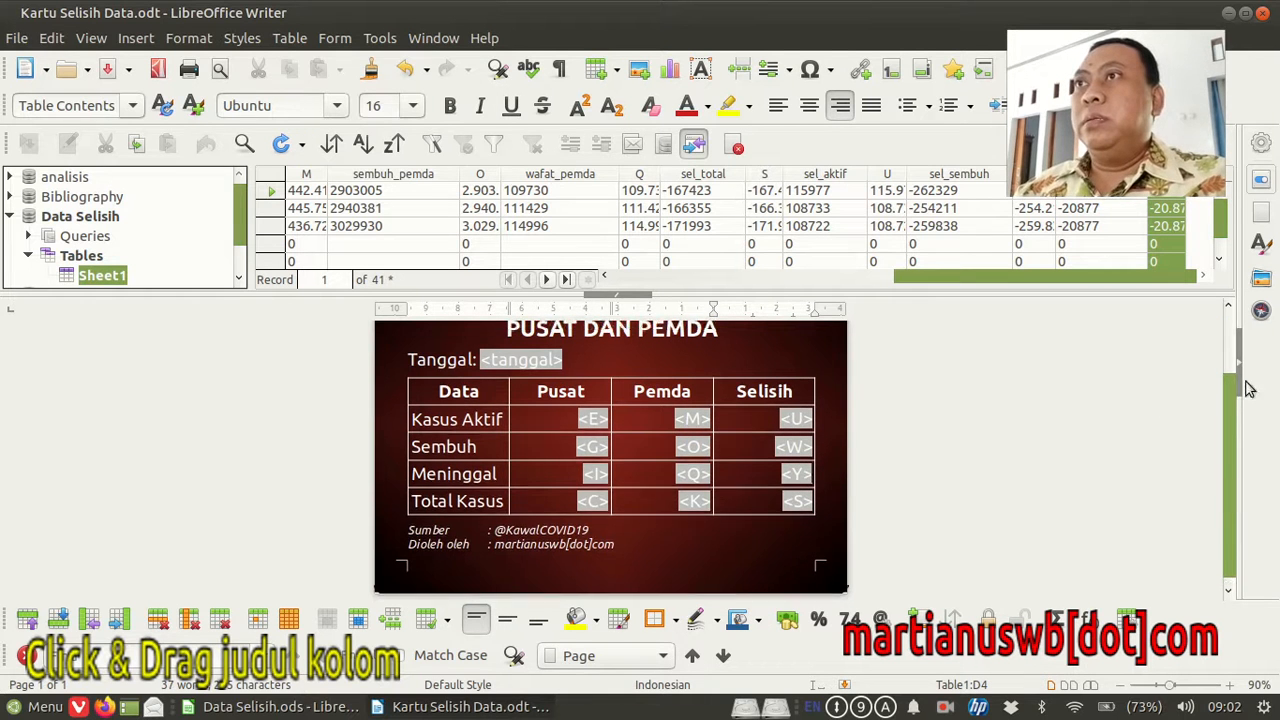
{"action": "left_click", "coordinate": [107, 70]}
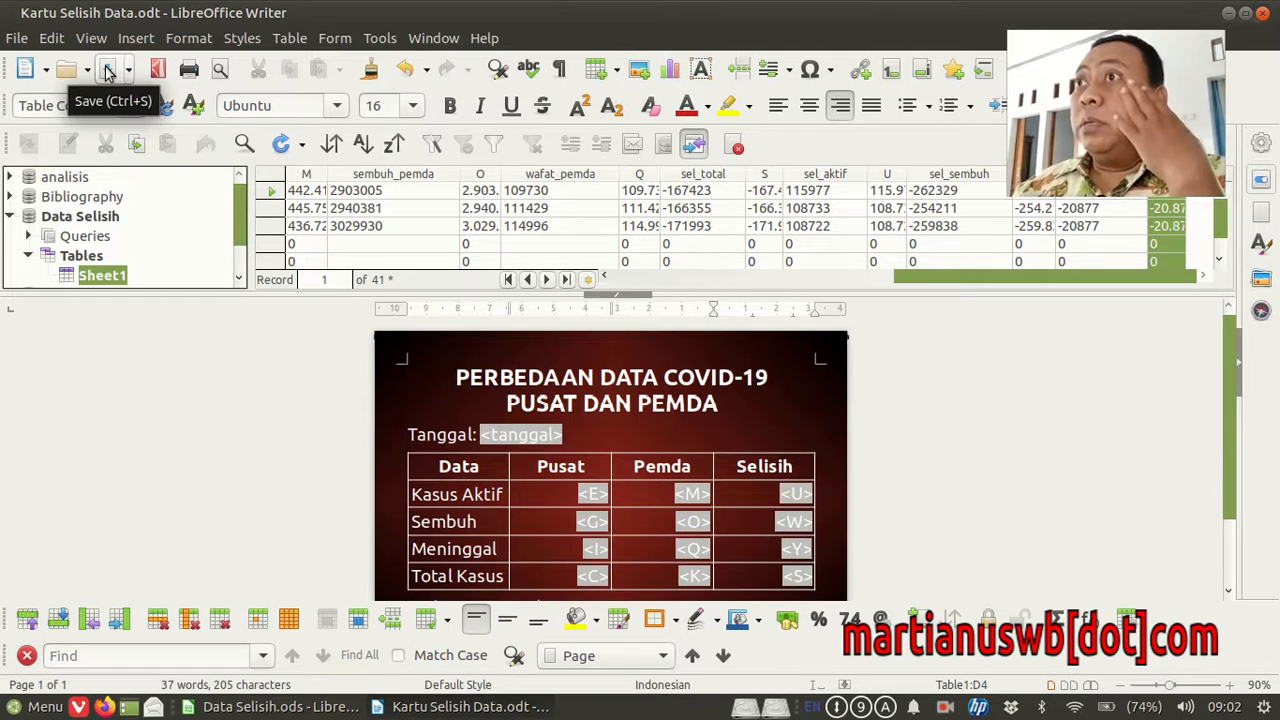
{"action": "scroll", "coordinate": [995, 408], "scroll_direction": "down", "scroll_amount": 2}
{"action": "scroll", "coordinate": [997, 408], "scroll_direction": "up", "scroll_amount": 2}
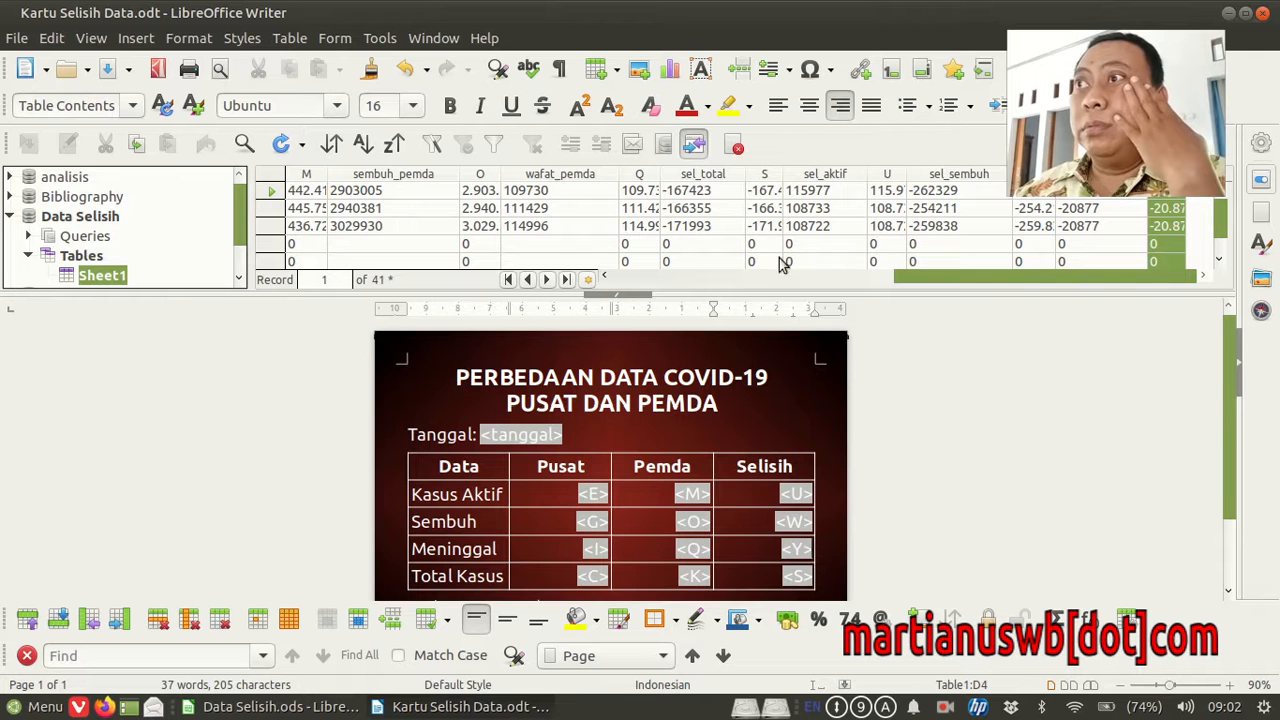
- Close the card document and reopen Kartu Selisih Data.odt from the recently used files
{"action": "left_click", "coordinate": [737, 150]}
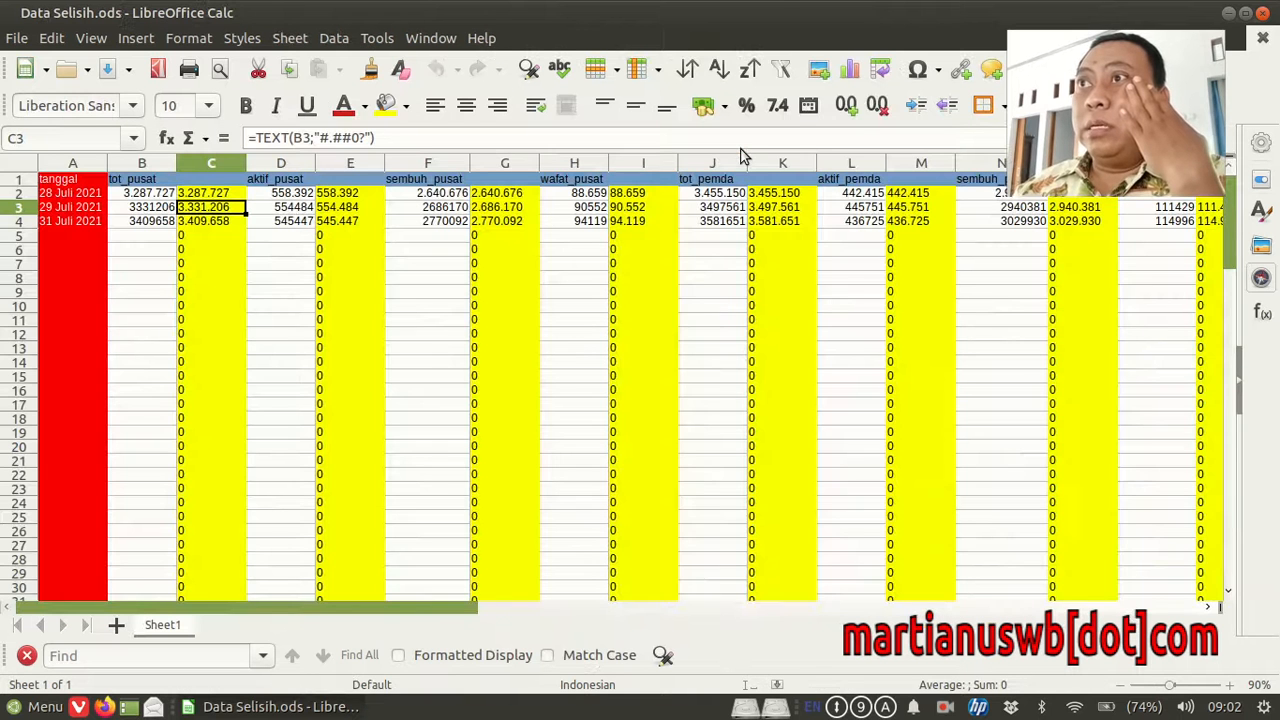
{"action": "left_click", "coordinate": [85, 68]}
{"action": "left_click", "coordinate": [111, 82]}
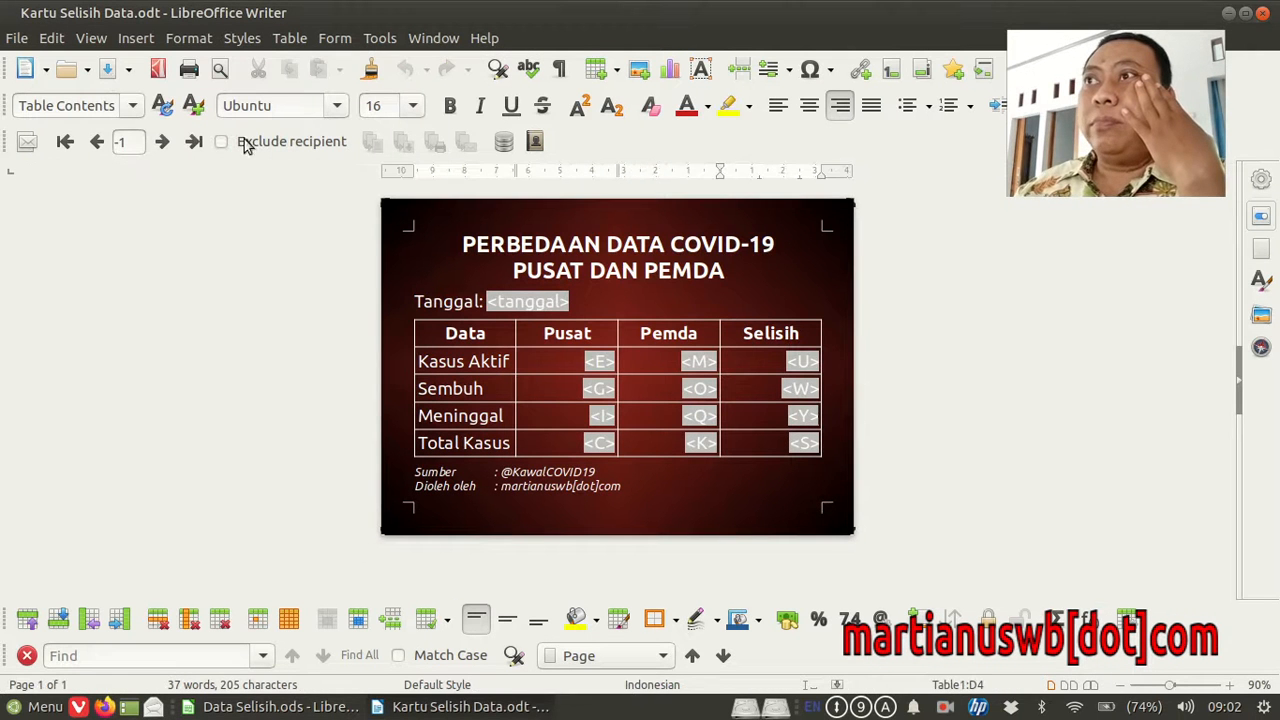
- Preview the merged card record by record from record 1 to record 4, and go back to record 3
{"action": "left_click", "coordinate": [164, 142]}
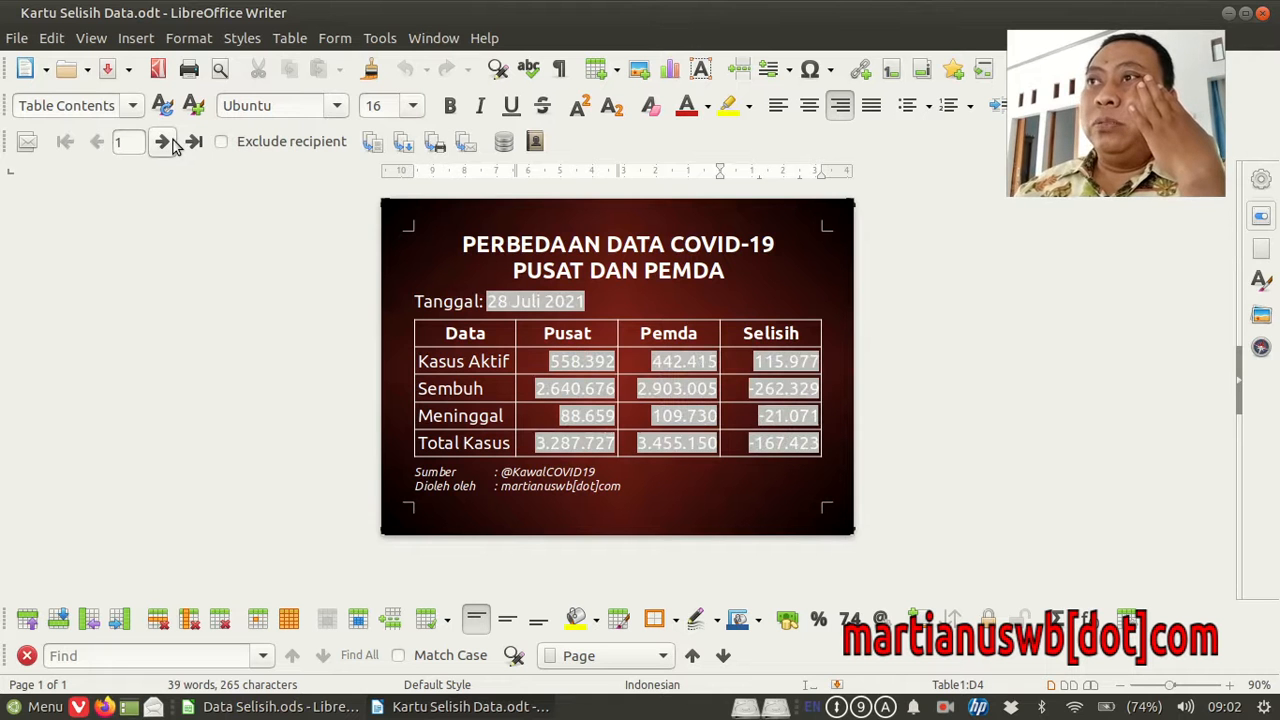
{"action": "left_click", "coordinate": [162, 142]}
{"action": "left_click", "coordinate": [162, 142]}
{"action": "left_click", "coordinate": [162, 142]}
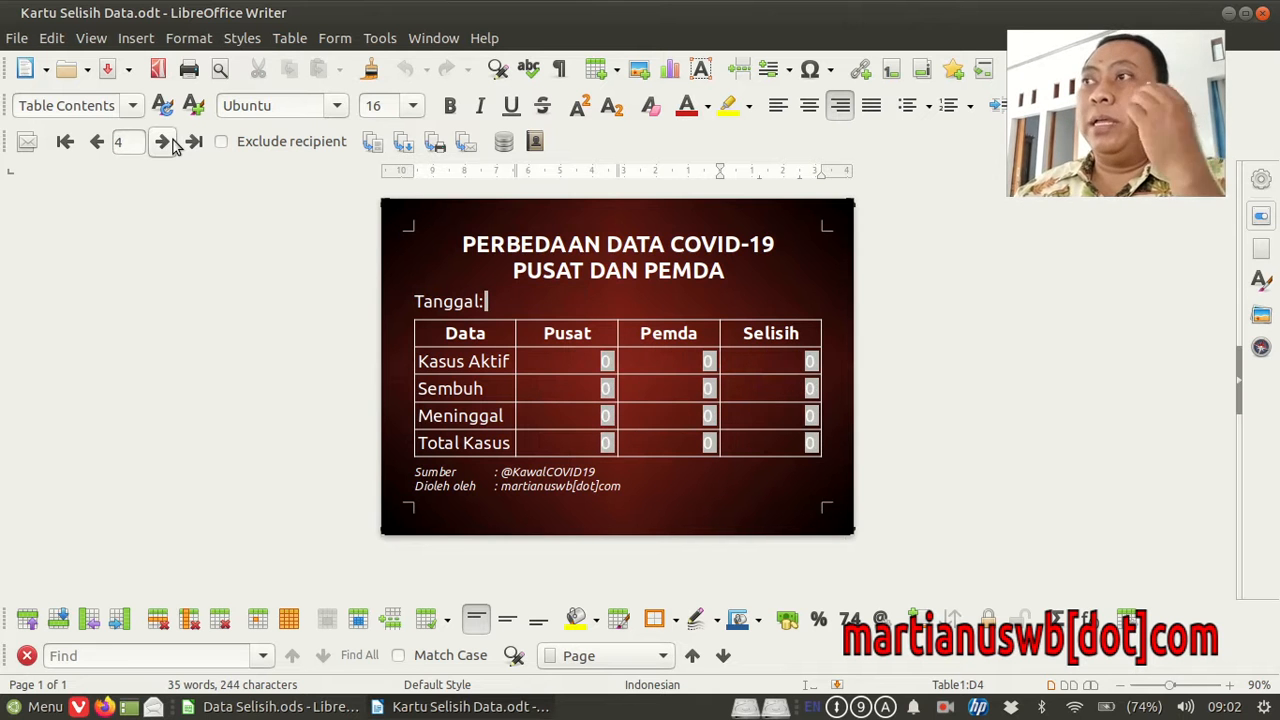
{"action": "left_click", "coordinate": [93, 142]}
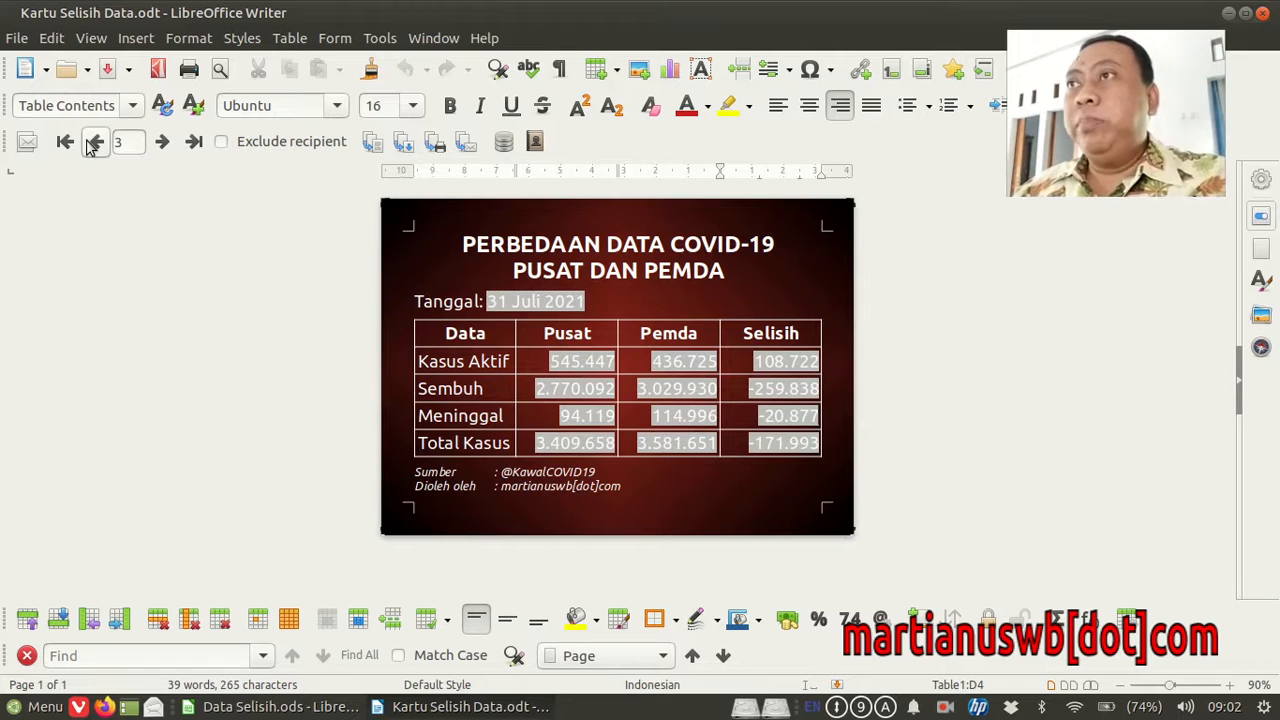
- Start printing the card as a form letter, with the merge output set to a file as a single document
{"action": "left_click", "coordinate": [190, 69]}
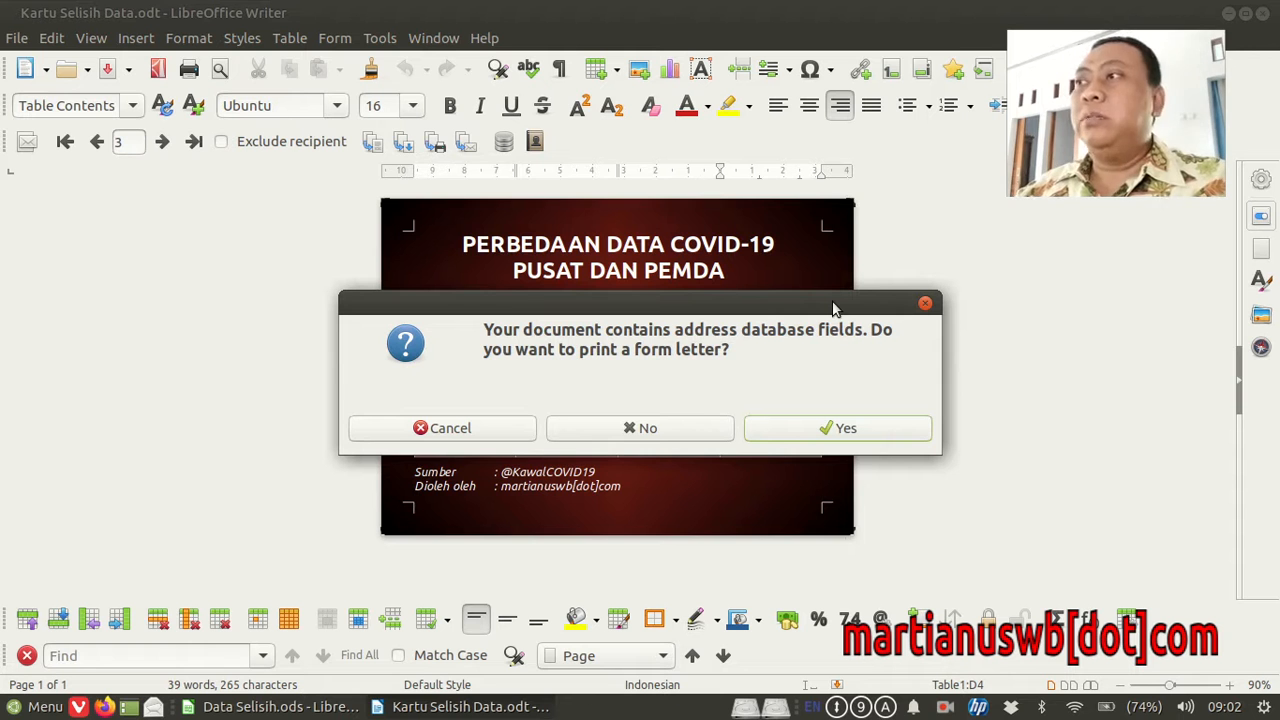
{"action": "left_click", "coordinate": [845, 427]}
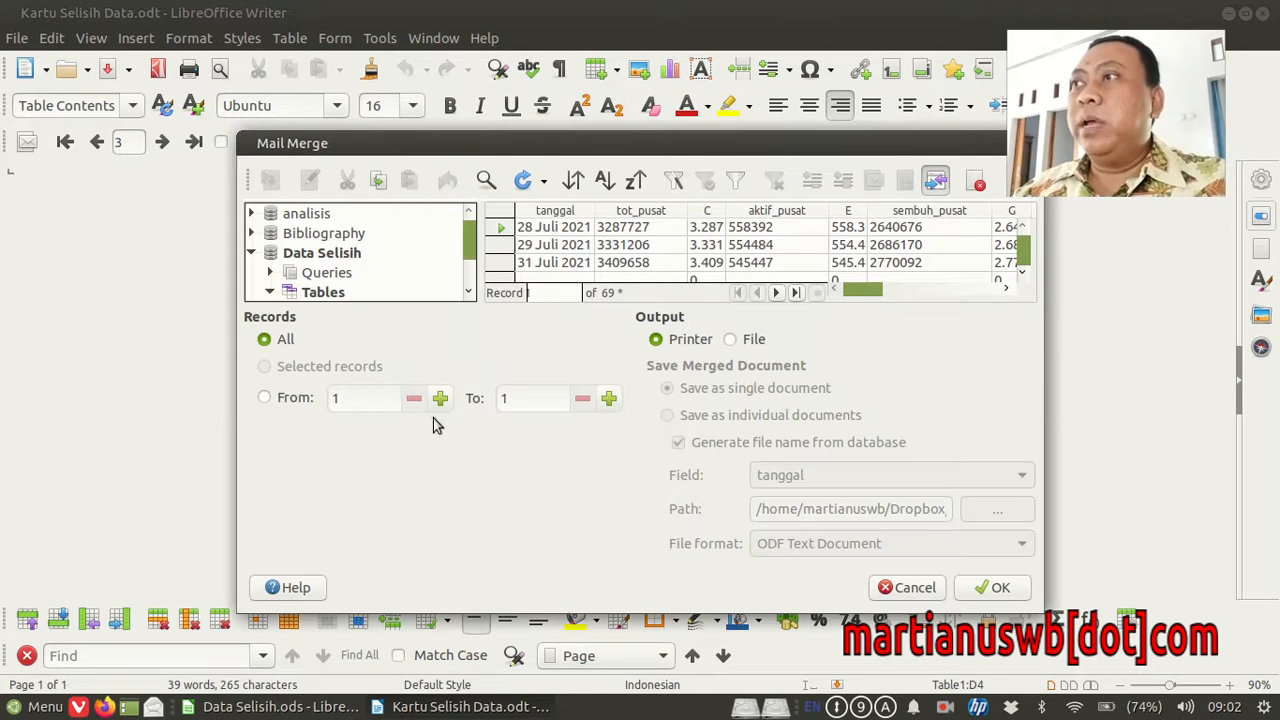
{"action": "left_click", "coordinate": [731, 340]}
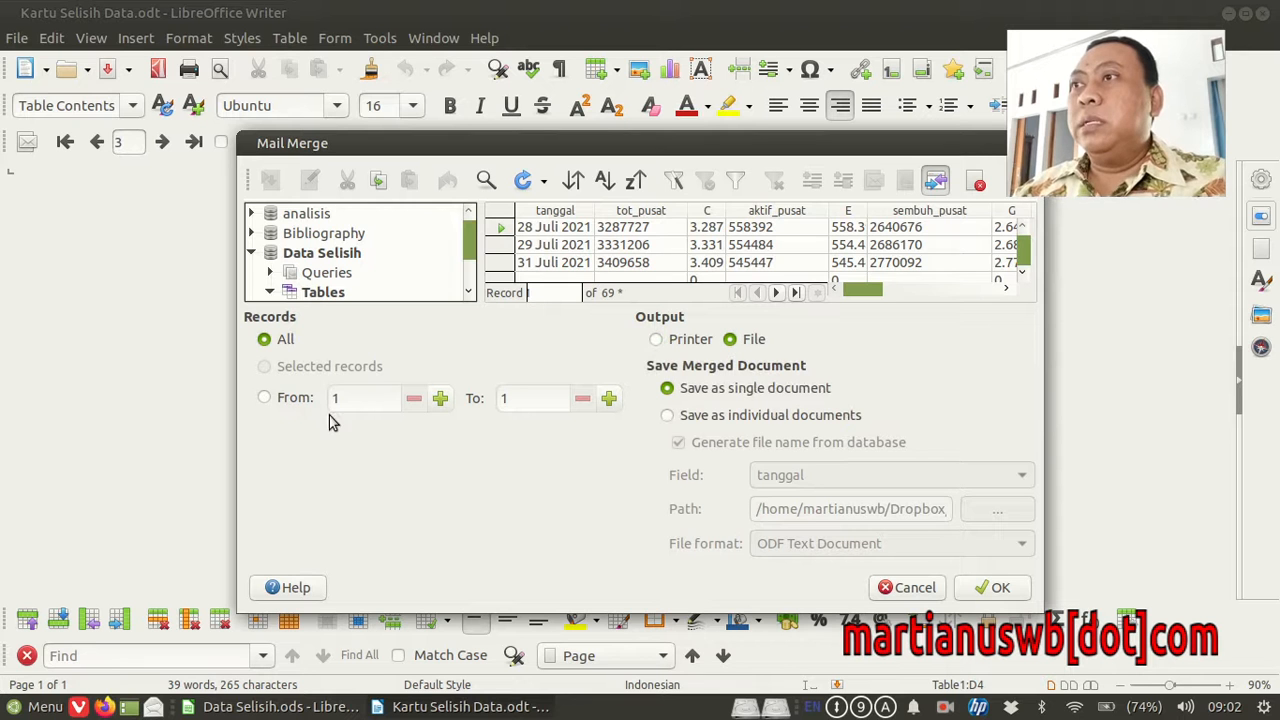
- Limit the merge to record 3 only, from 3 to 3, and proceed to saving the merged document
{"action": "left_click", "coordinate": [279, 401]}
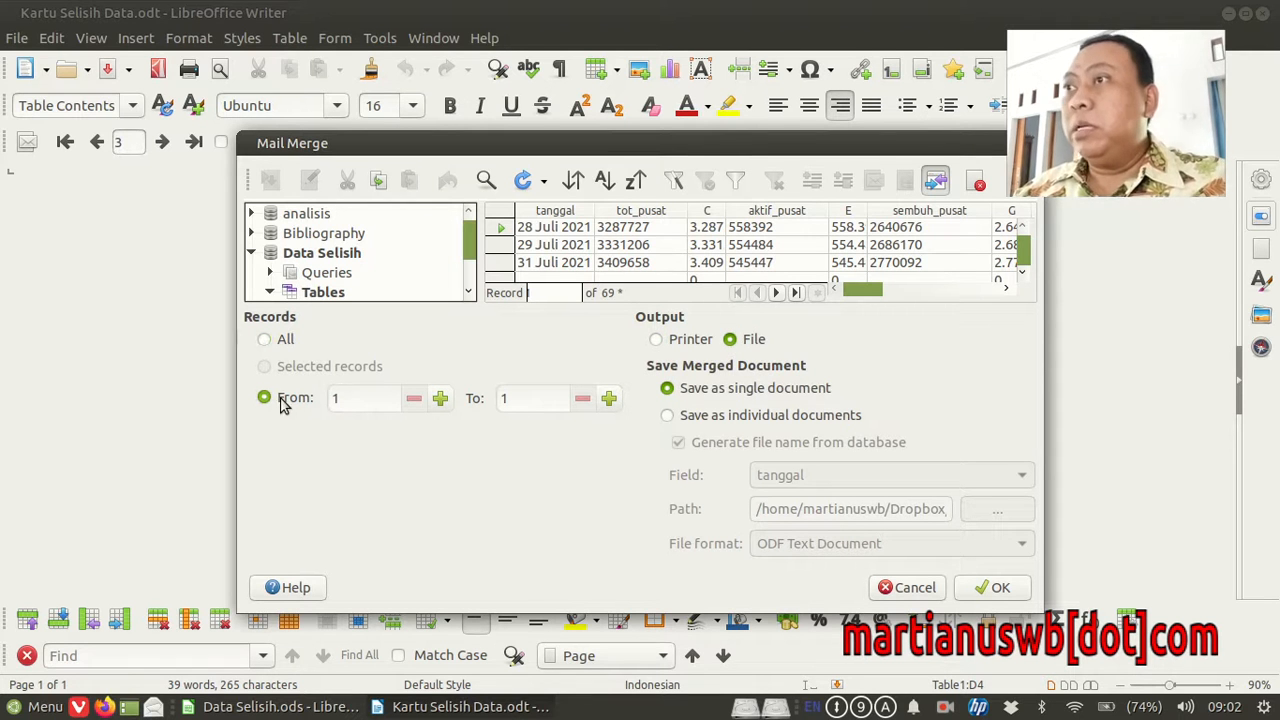
{"action": "double_click", "coordinate": [363, 398]}
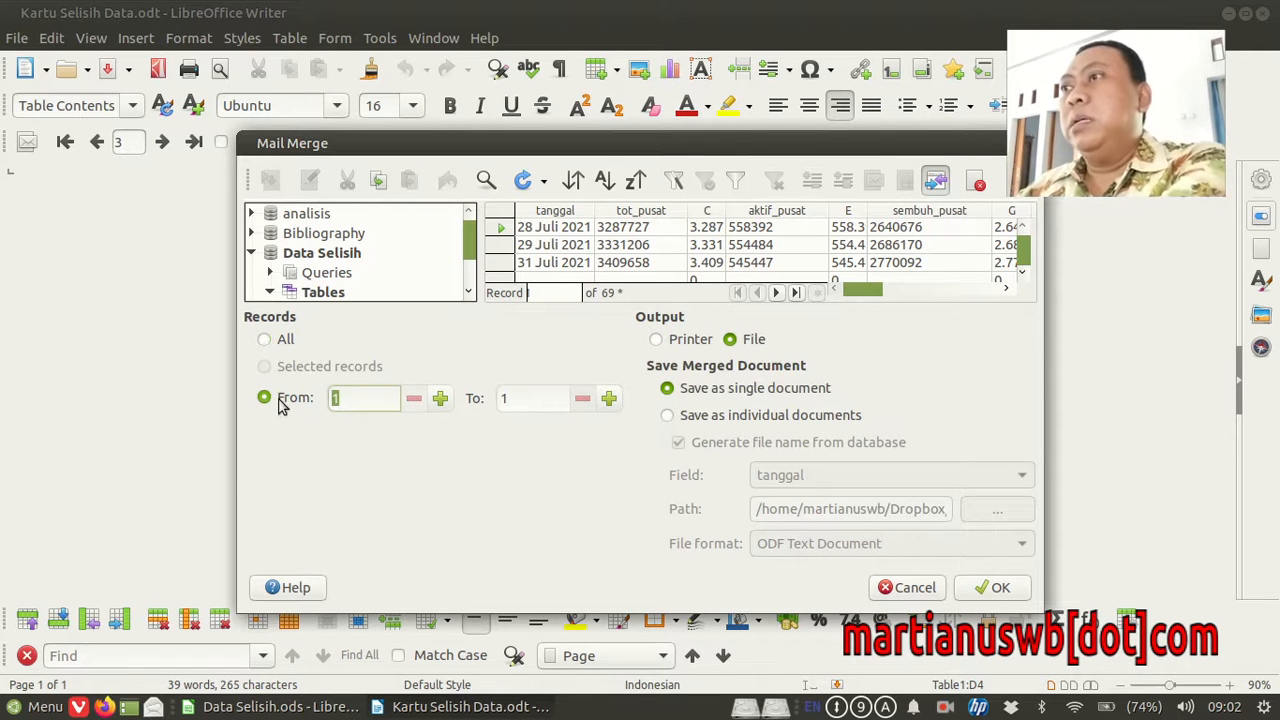
{"action": "type", "text": "3"}
{"action": "double_click", "coordinate": [526, 400]}
{"action": "type", "text": "3"}
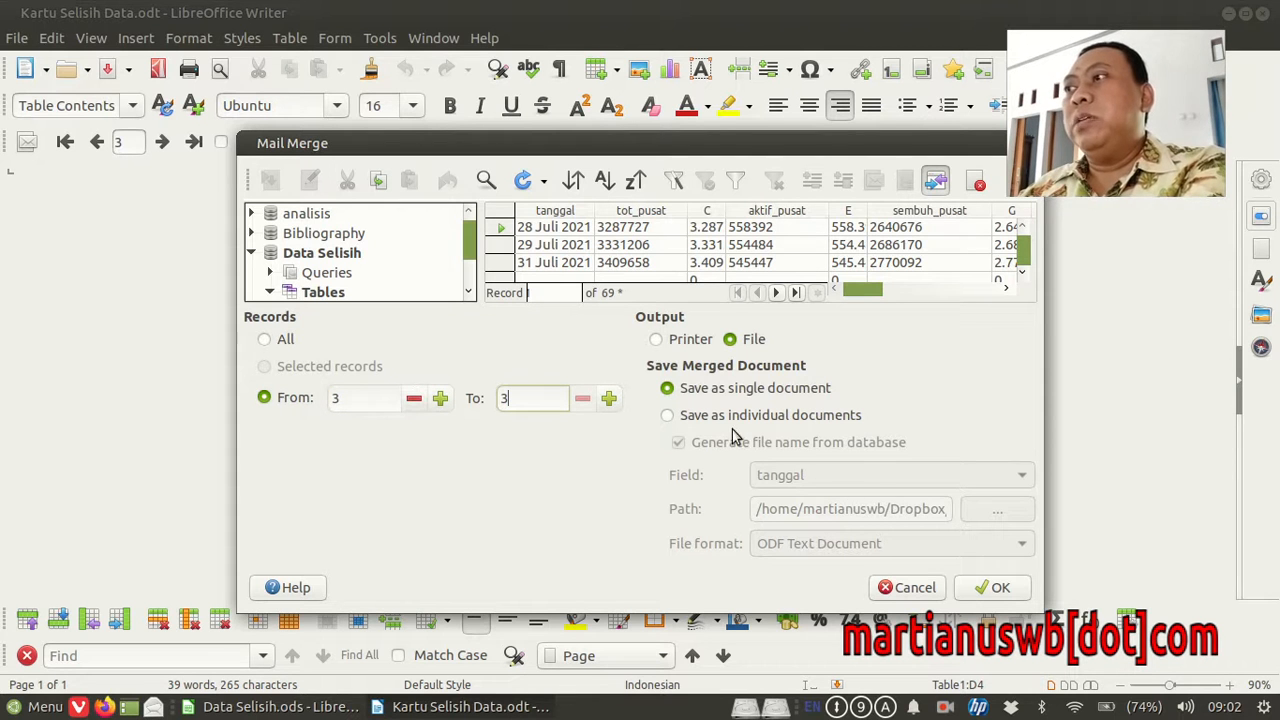
{"action": "left_click", "coordinate": [1000, 590]}
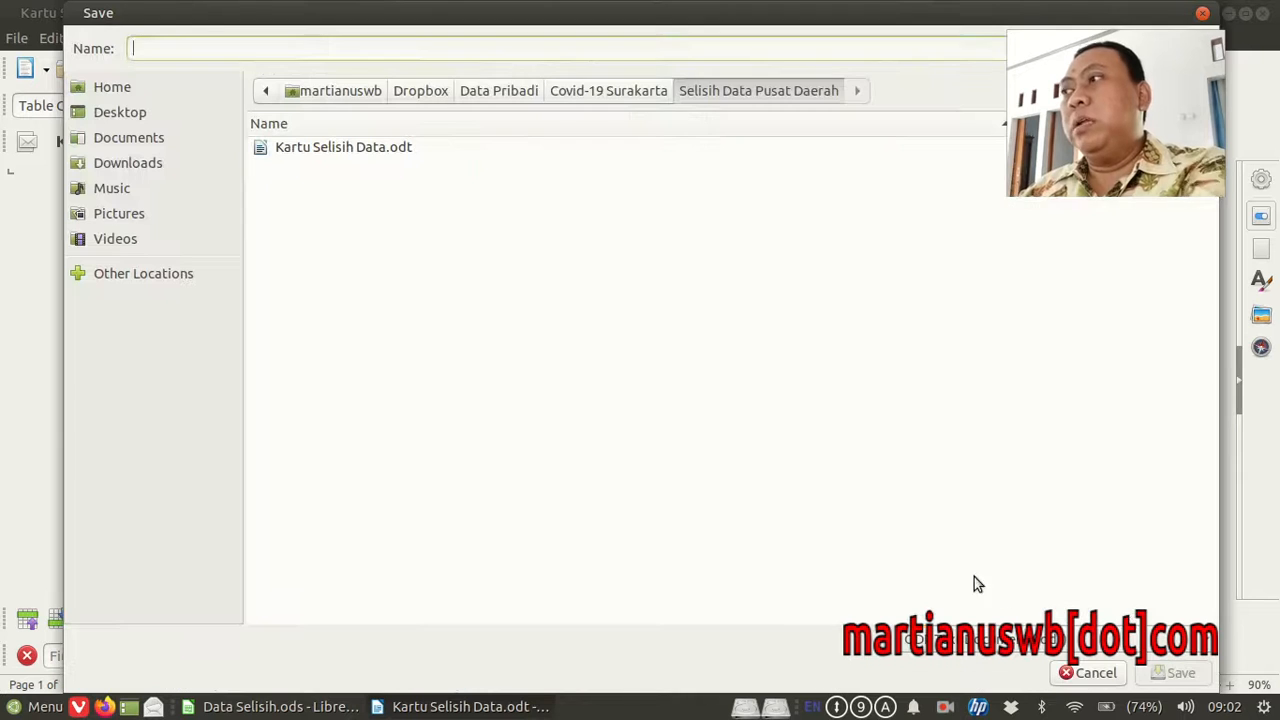
- Choose PNG - Portable Network Graphic (.png) as the output format and take the existing file 07.31.2021.png as the name
{"action": "left_click", "coordinate": [1108, 642]}
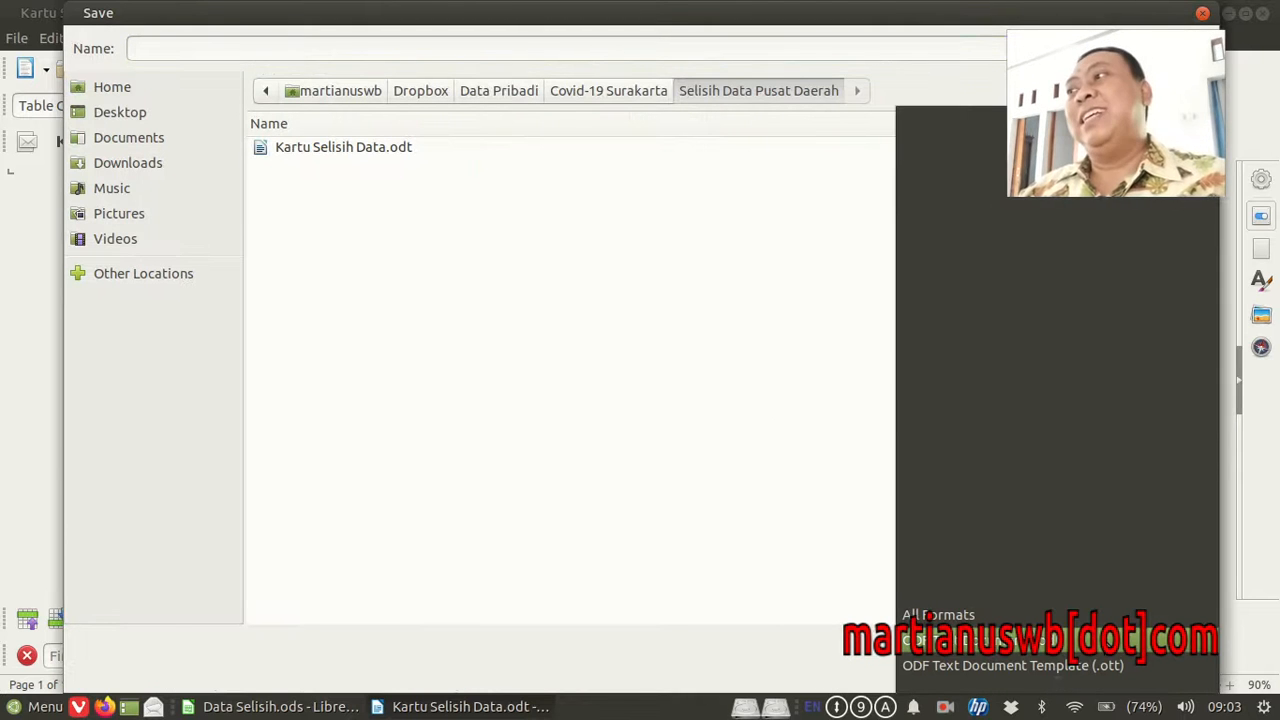
{"action": "scroll", "coordinate": [1108, 640], "scroll_direction": "down", "scroll_amount": 3}
{"action": "scroll", "coordinate": [1108, 636], "scroll_direction": "down", "scroll_amount": 10}
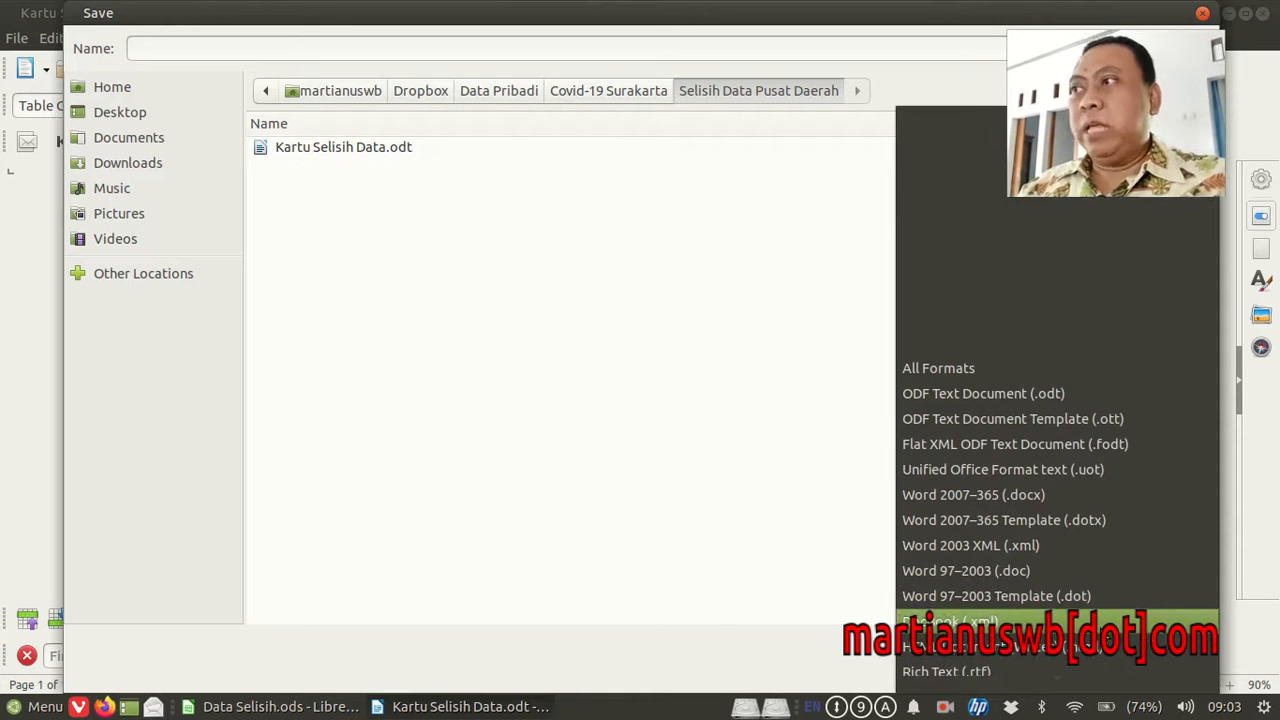
{"action": "scroll", "coordinate": [1108, 636], "scroll_direction": "down", "scroll_amount": 10}
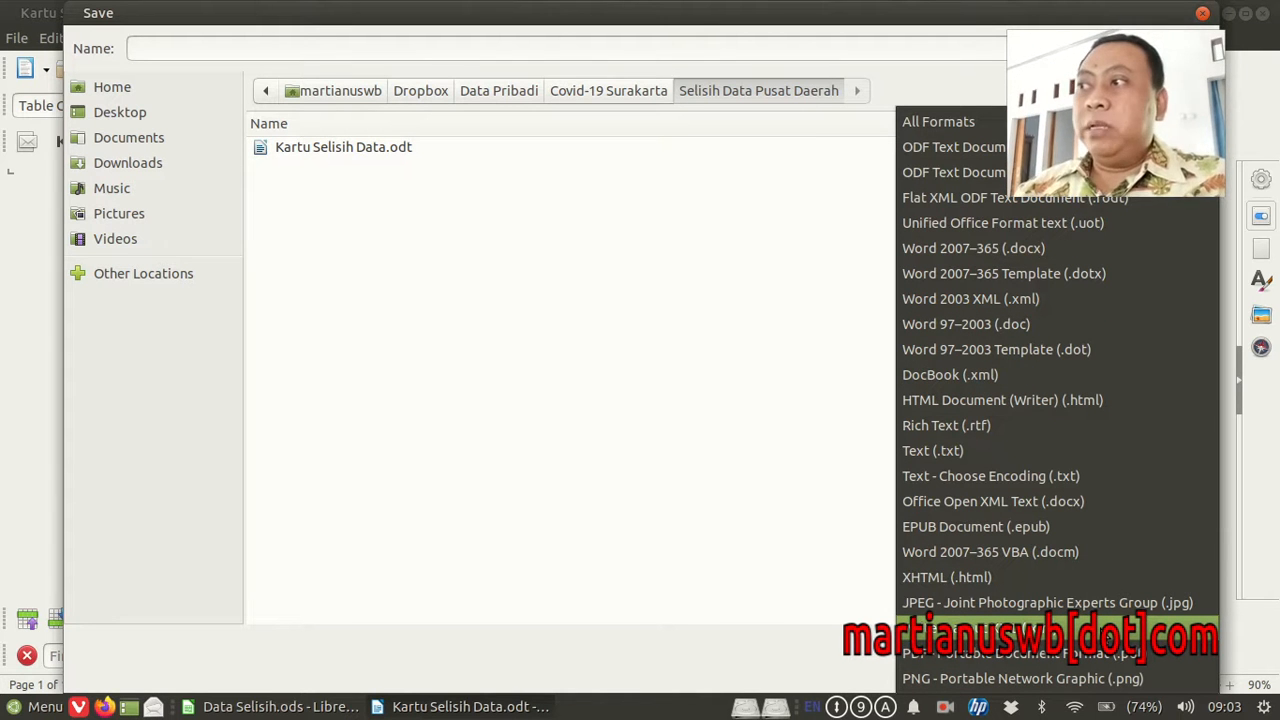
{"action": "left_click", "coordinate": [1060, 678]}
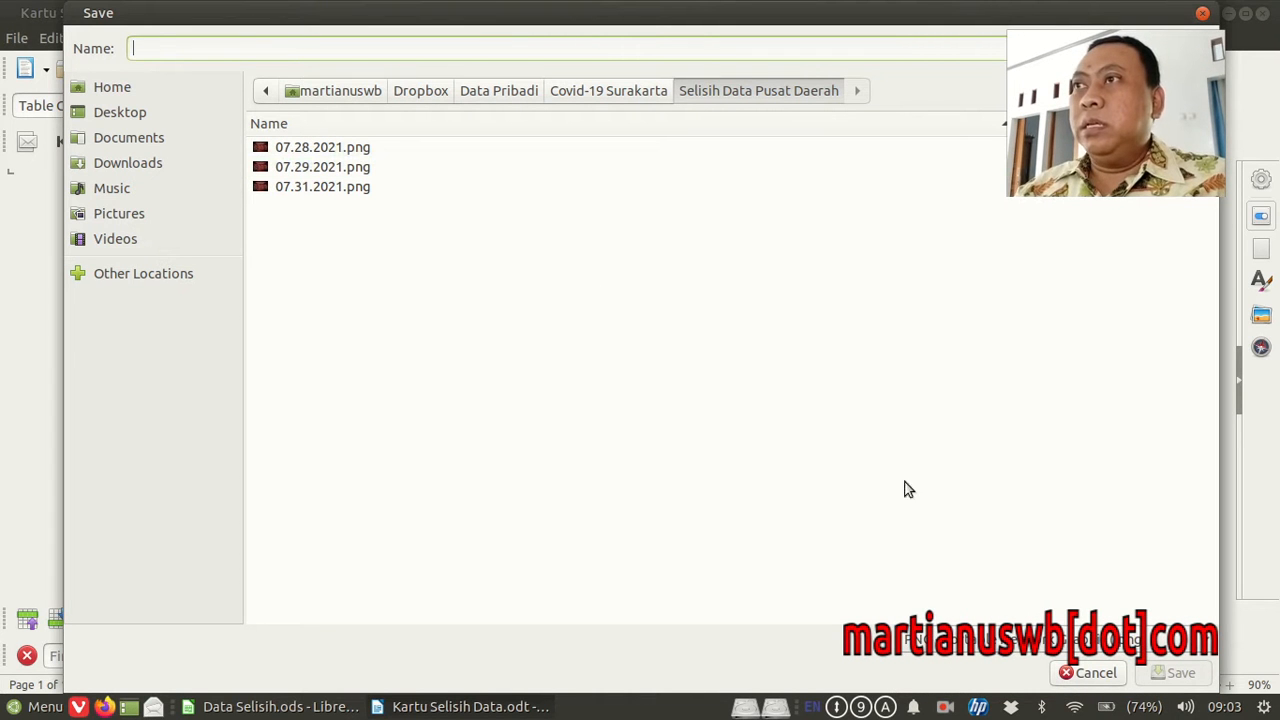
{"action": "left_click", "coordinate": [323, 190]}
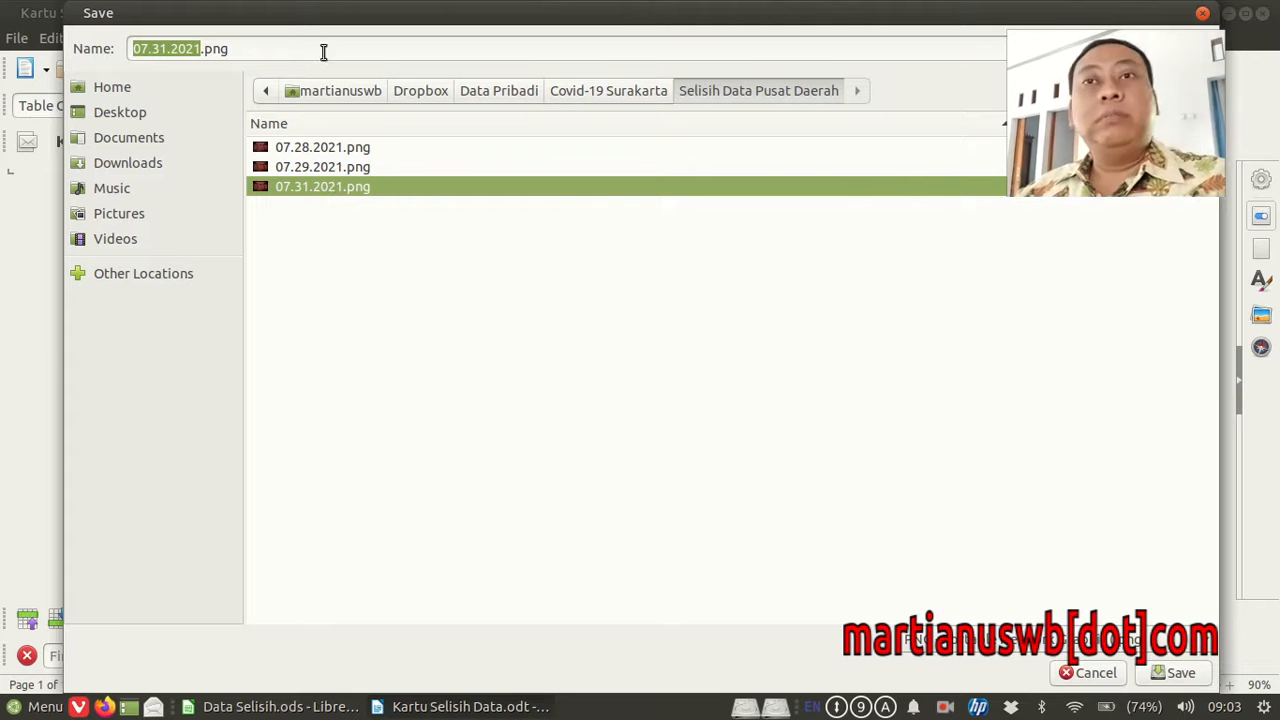